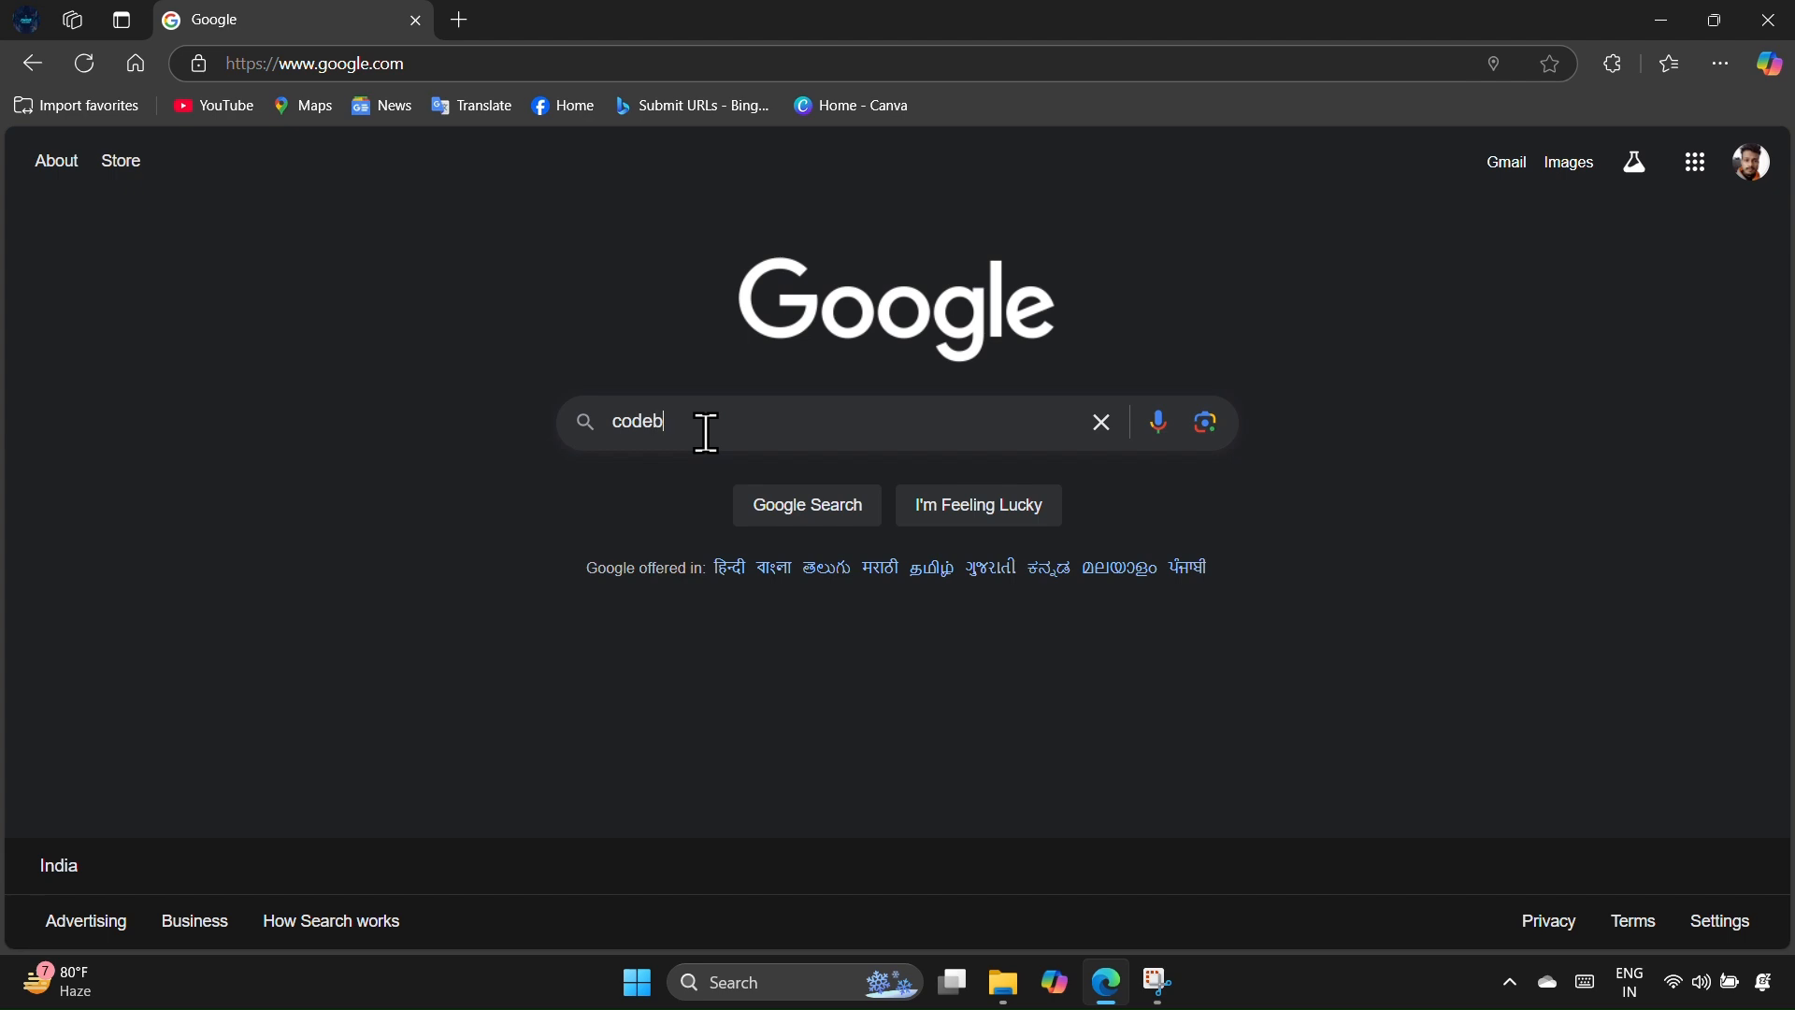
Step: Search Google for "codeblock download" and open the binary releases page on the official Code::Blocks site, dismissing the ad
type("ock download")
key("Return")
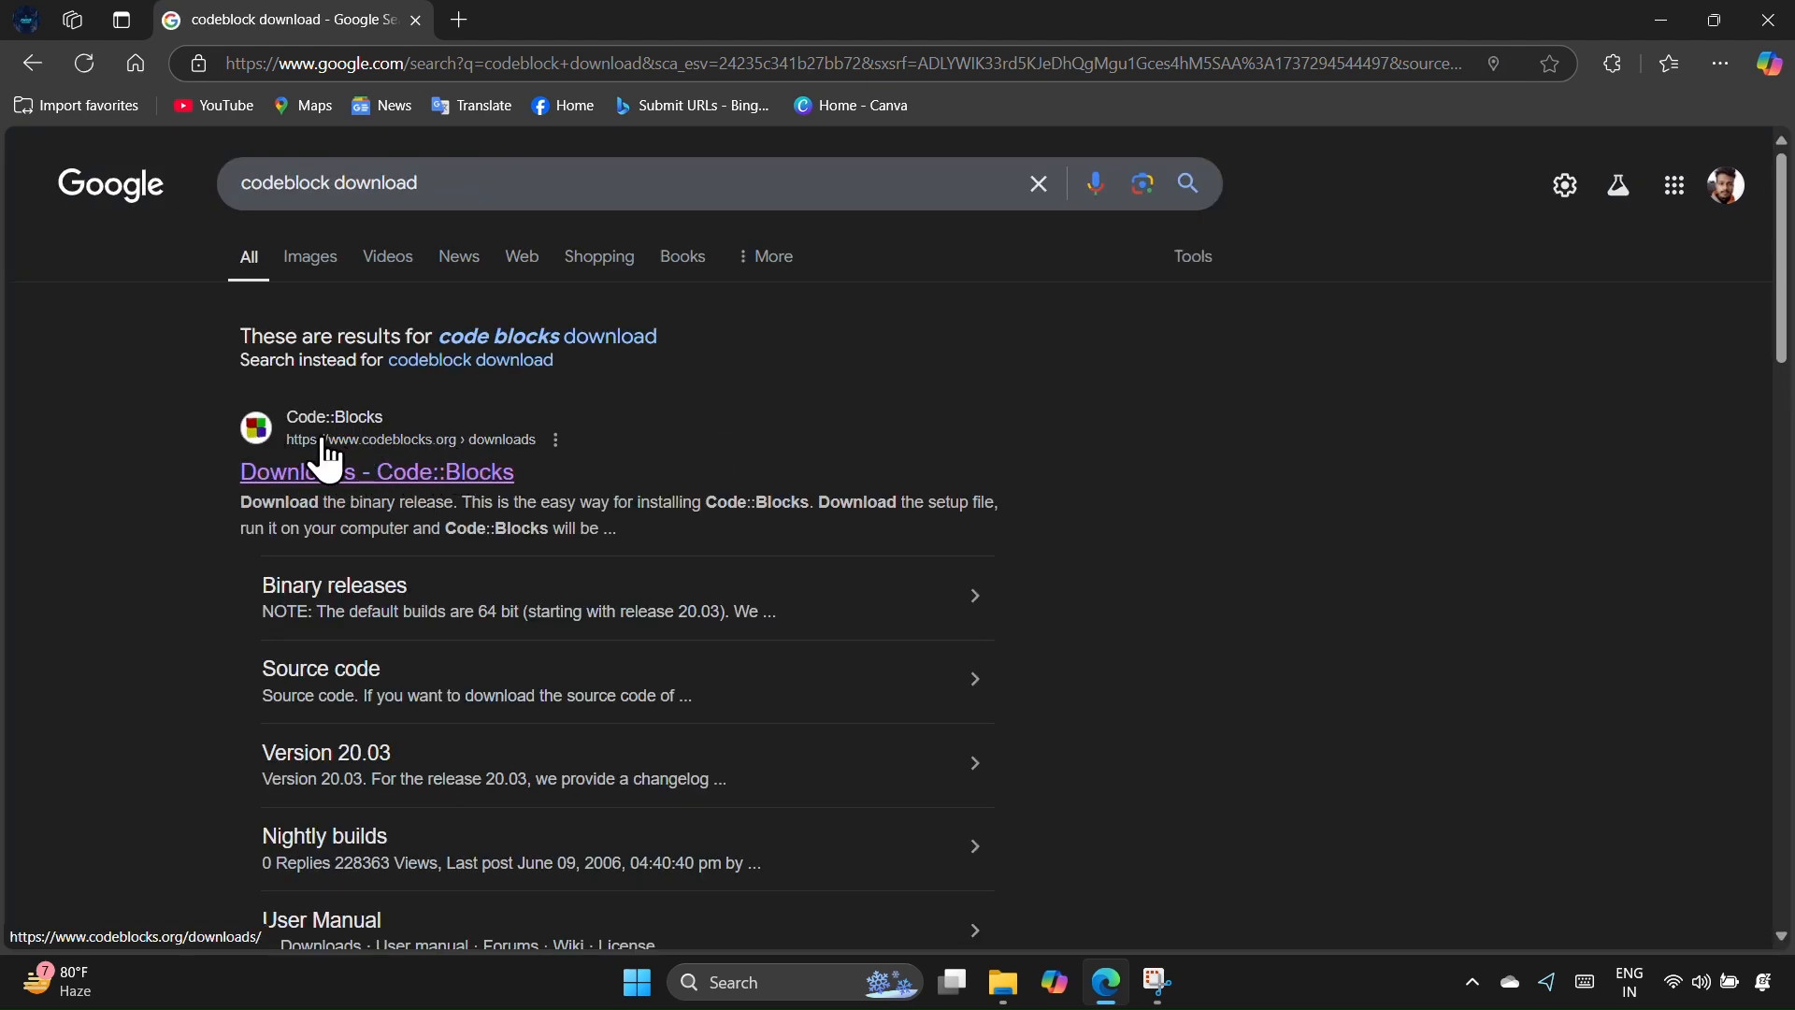
left_click(400, 471)
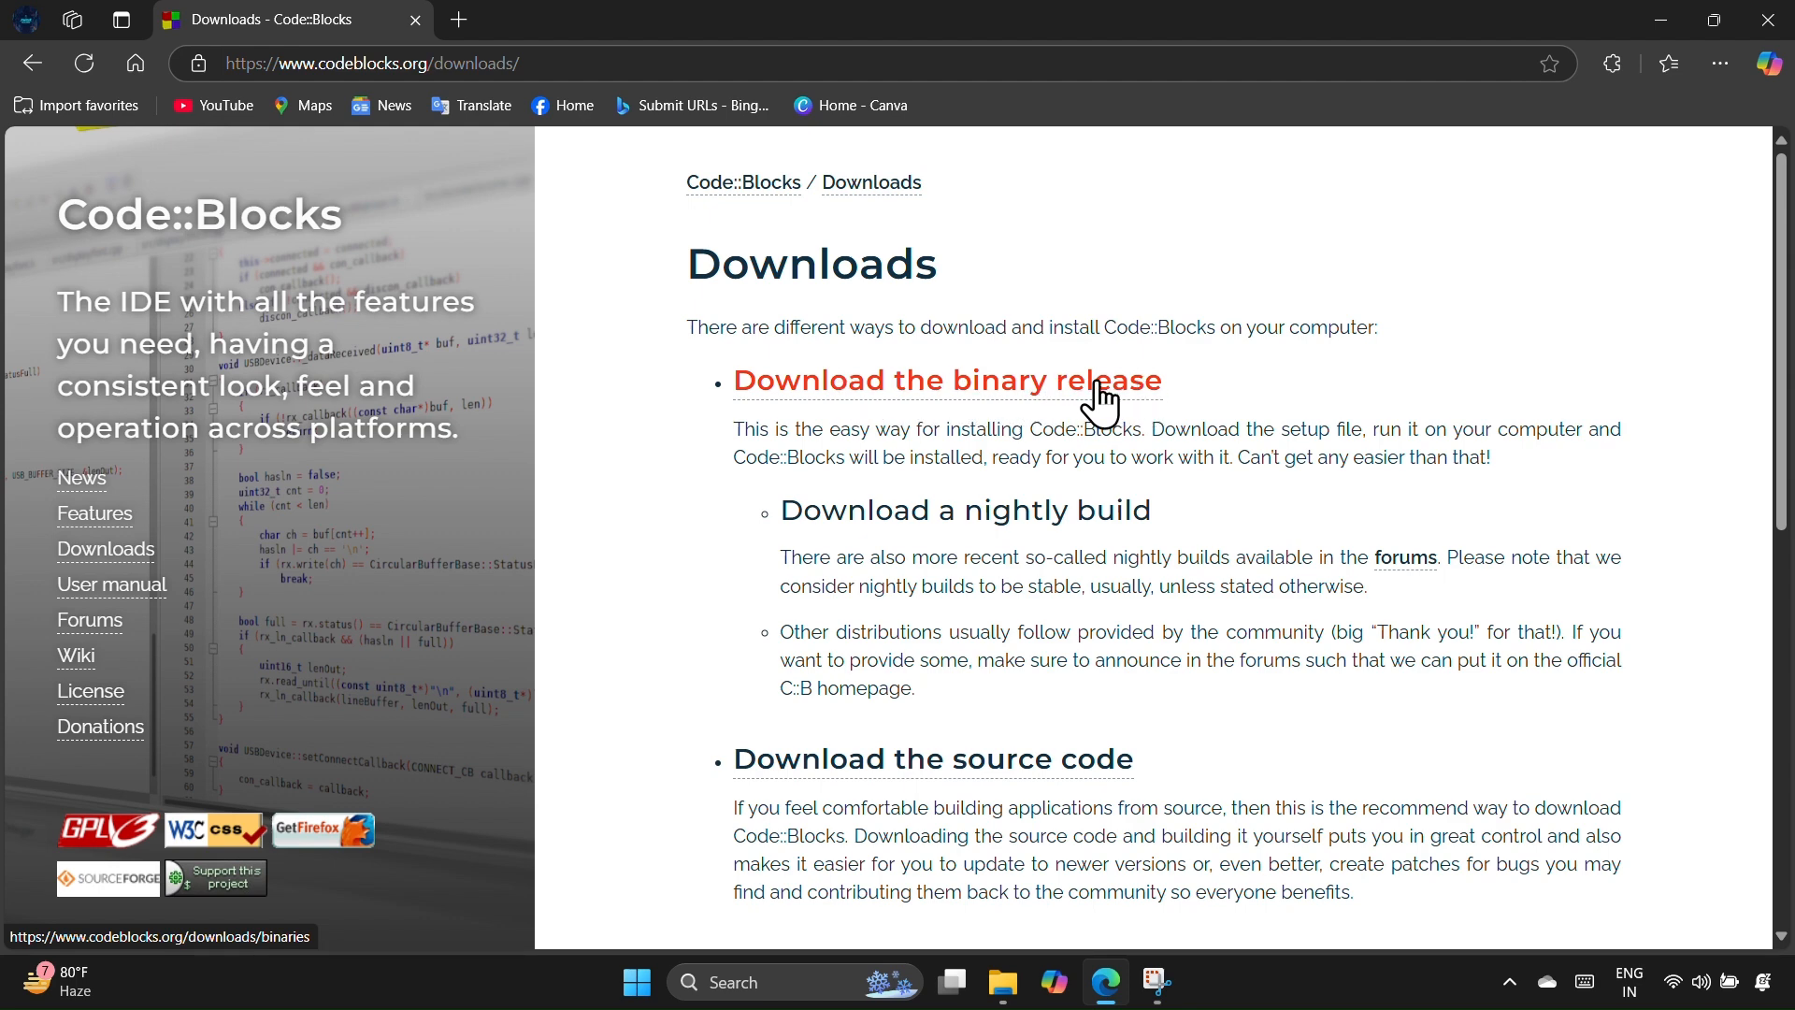
left_click(930, 386)
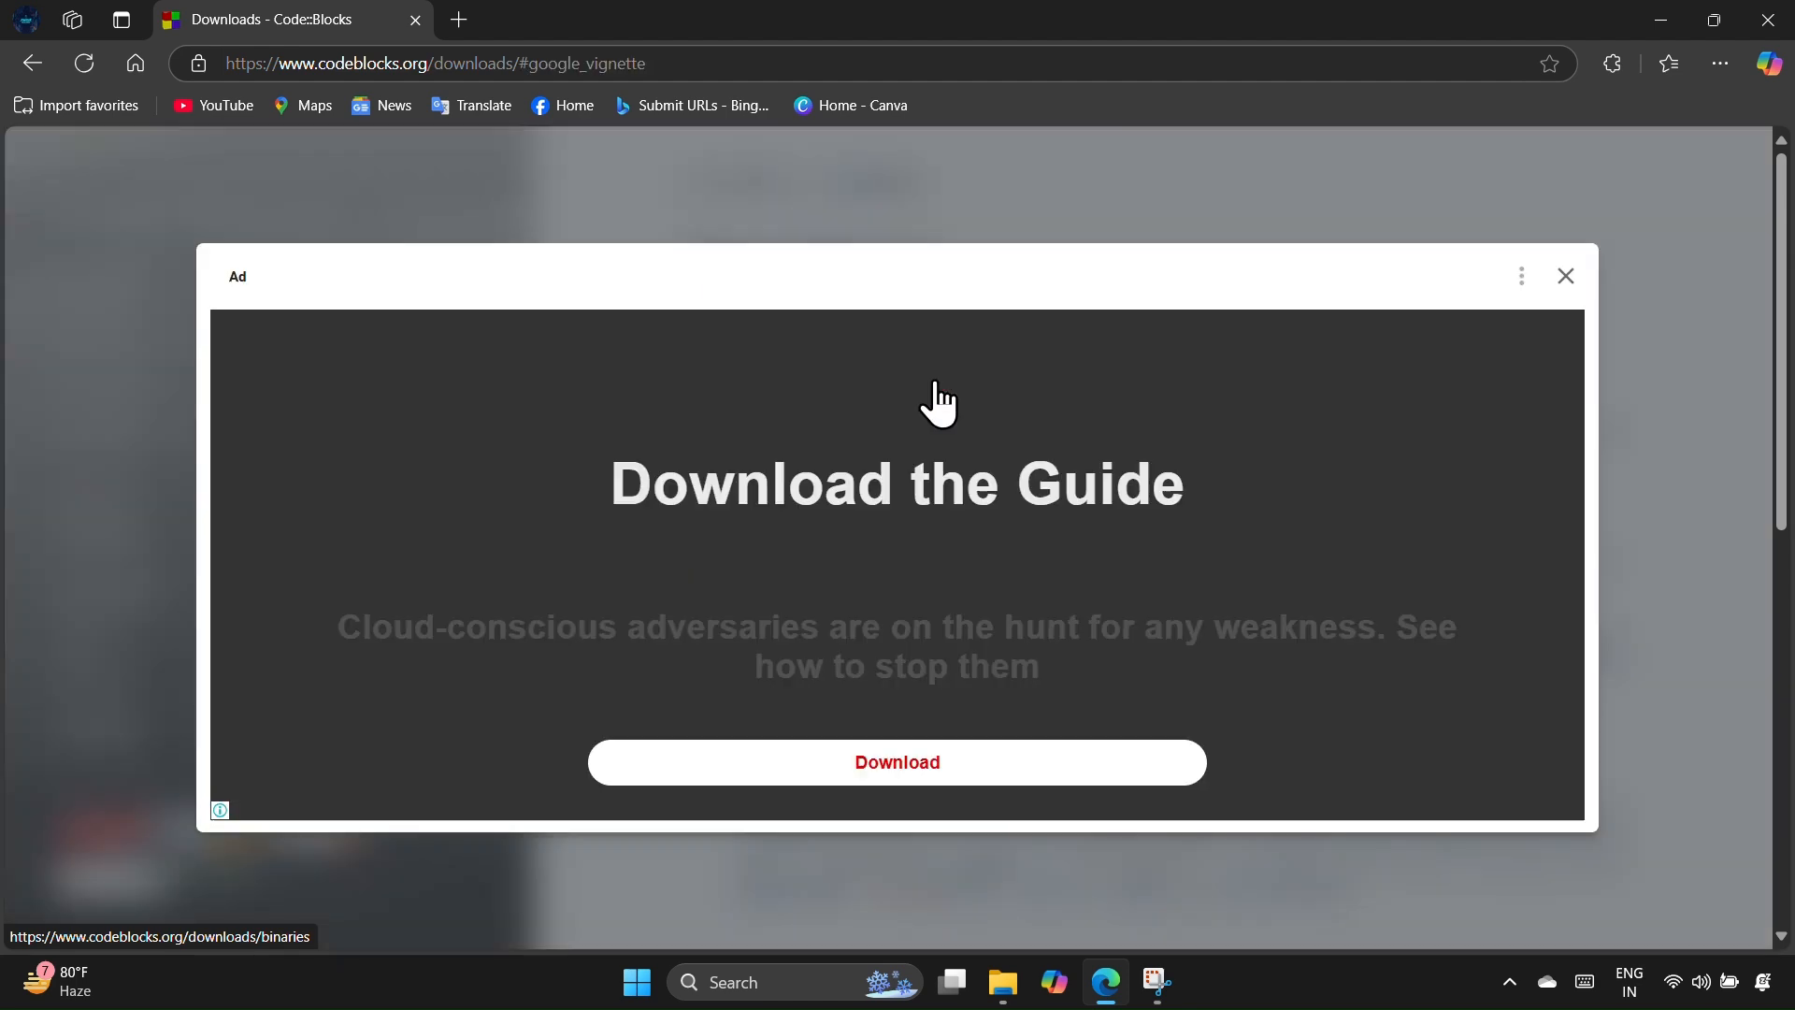
left_click(1564, 277)
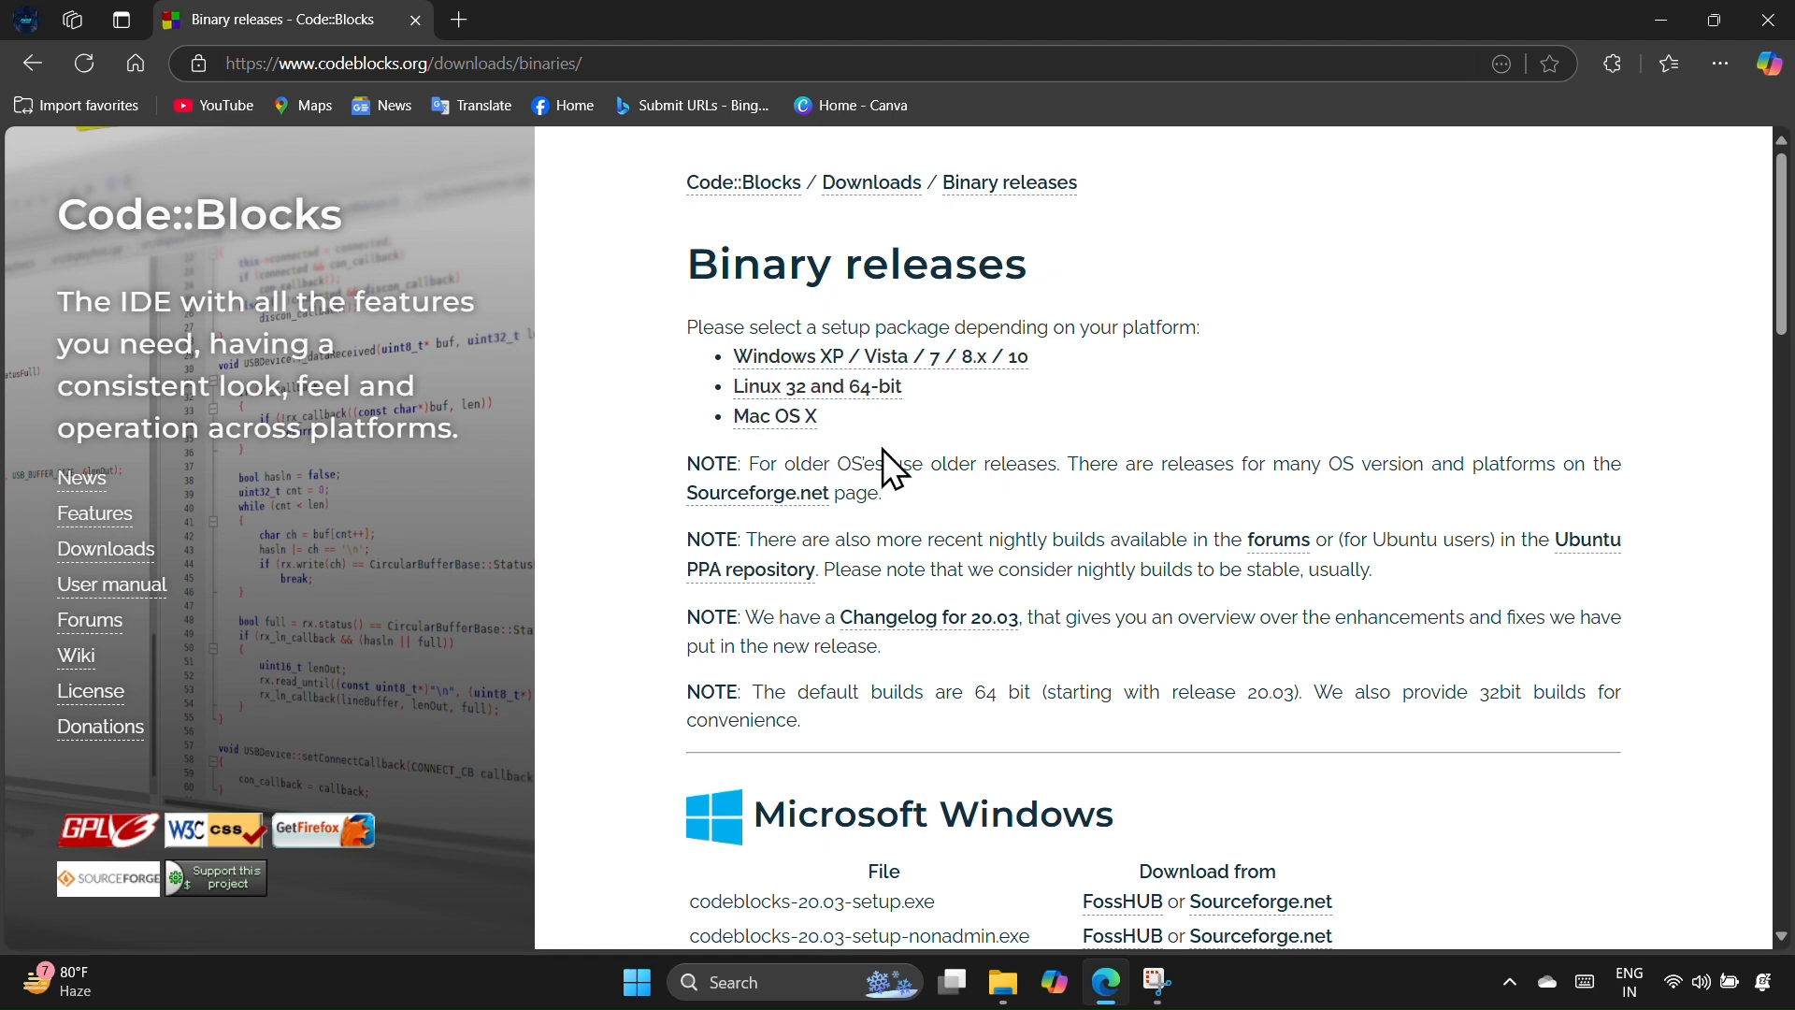
Step: Download codeblocks-20.03mingw-setup.exe for Microsoft Windows from Sourceforge.net
scroll(885, 450, "down", 2)
scroll(885, 449, "down", 3)
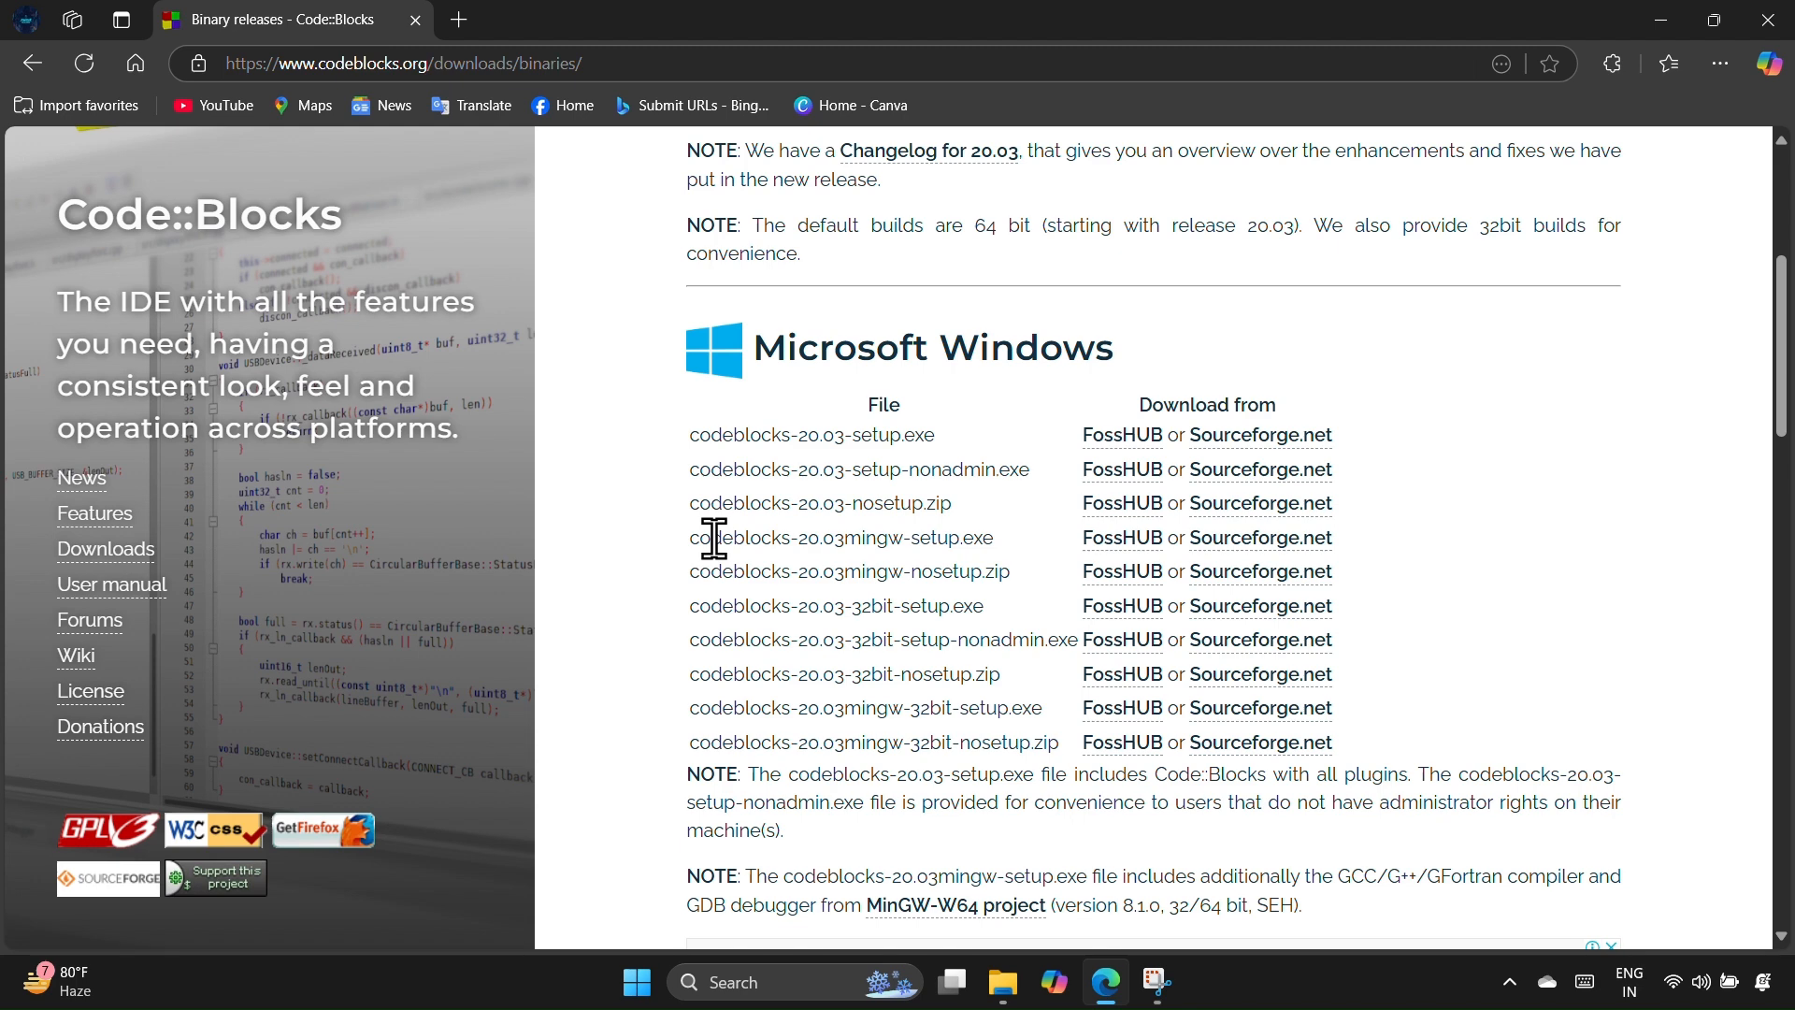
left_click_drag(700, 538, 996, 526)
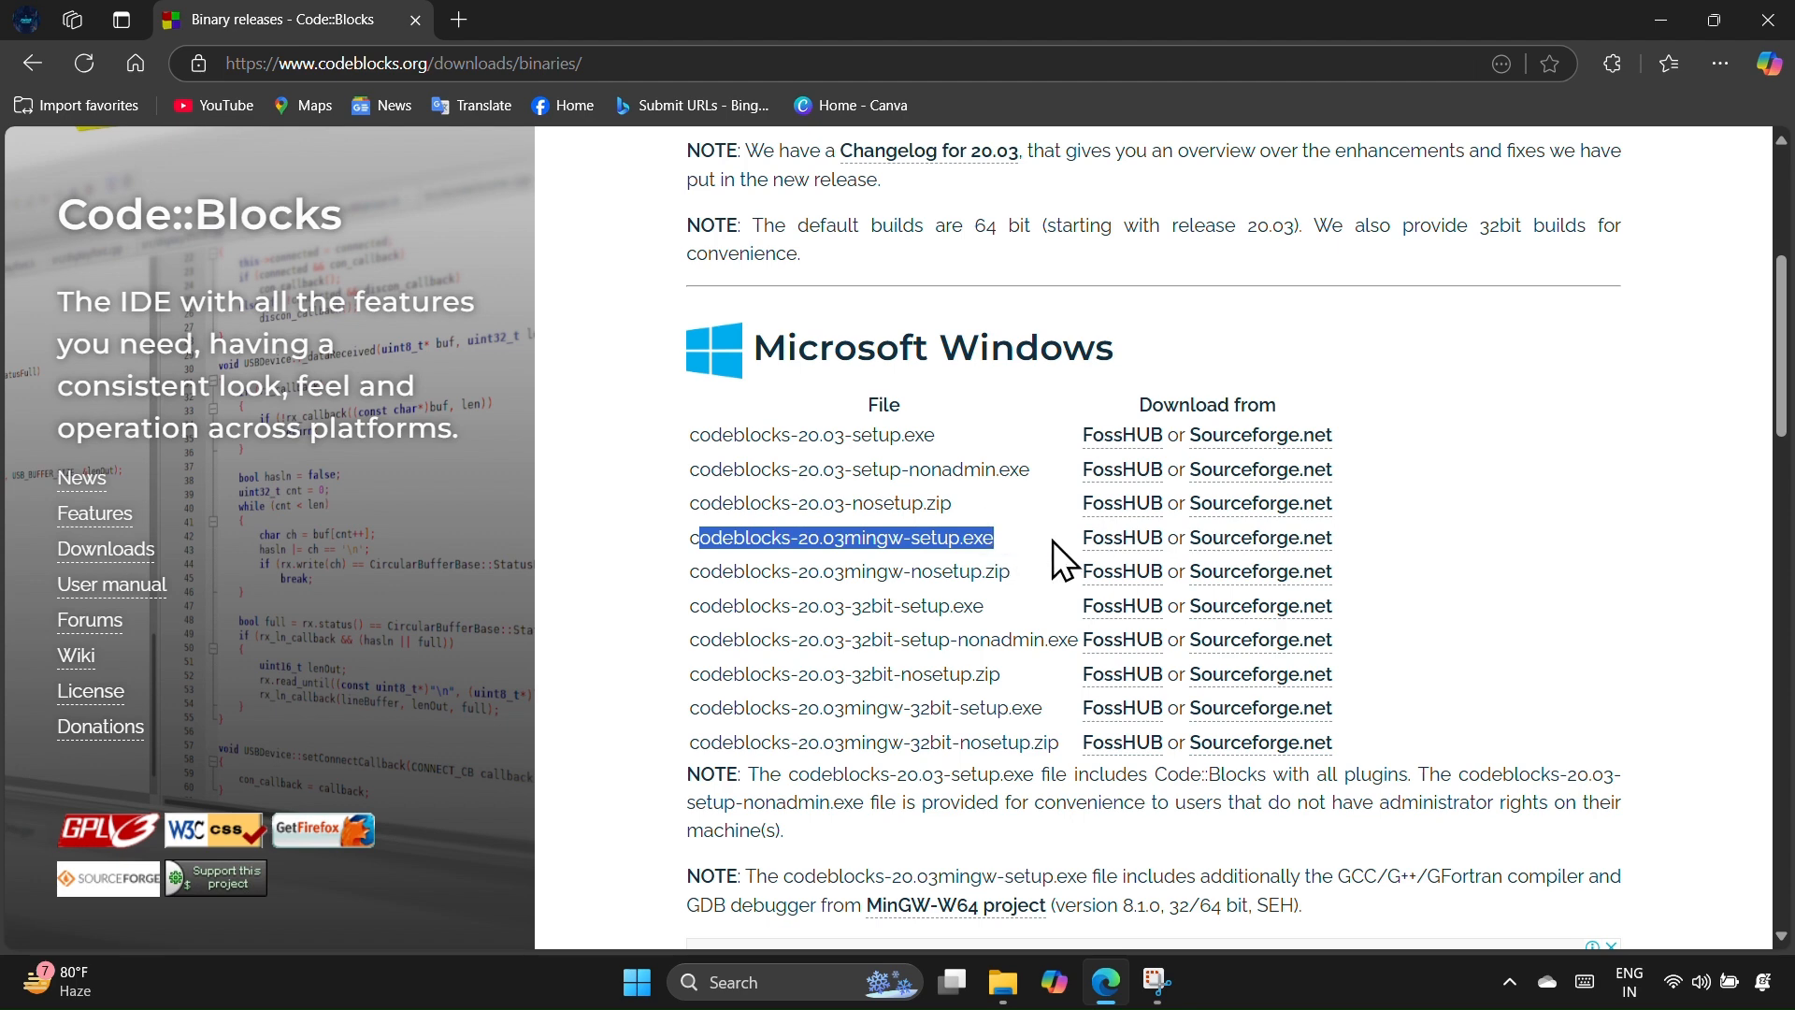
left_click(1244, 540)
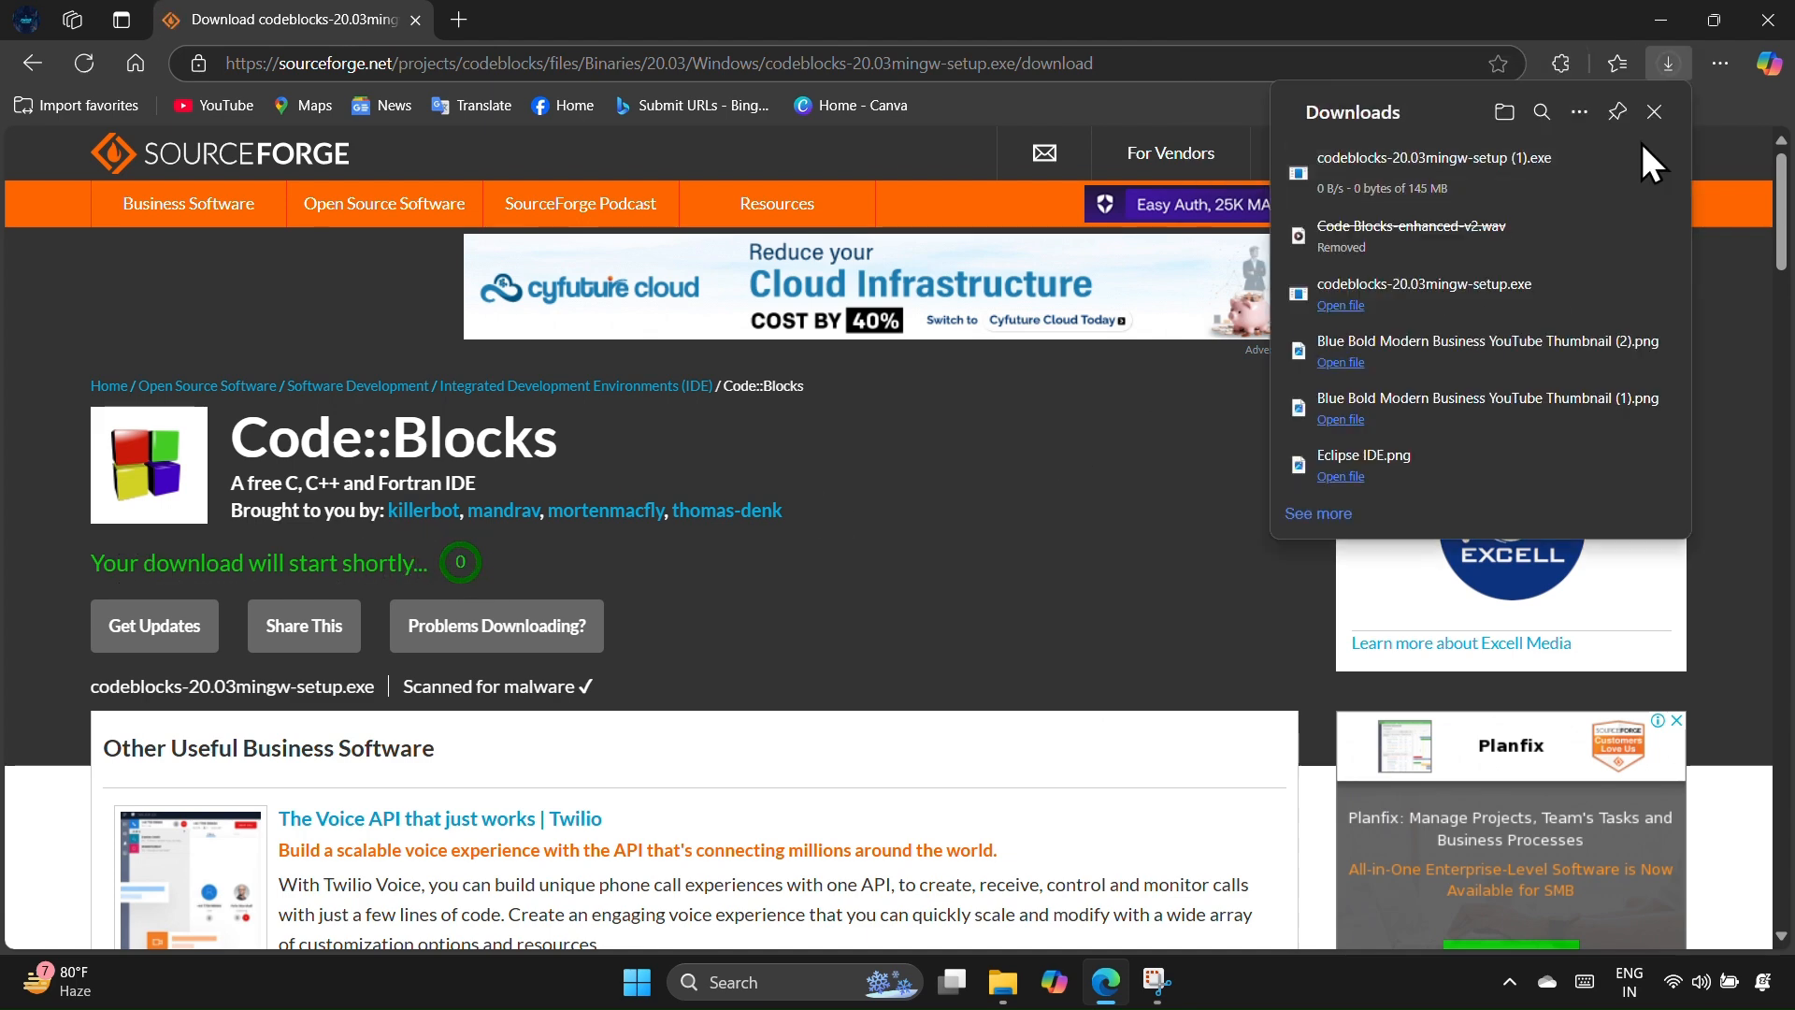
left_click(1582, 177)
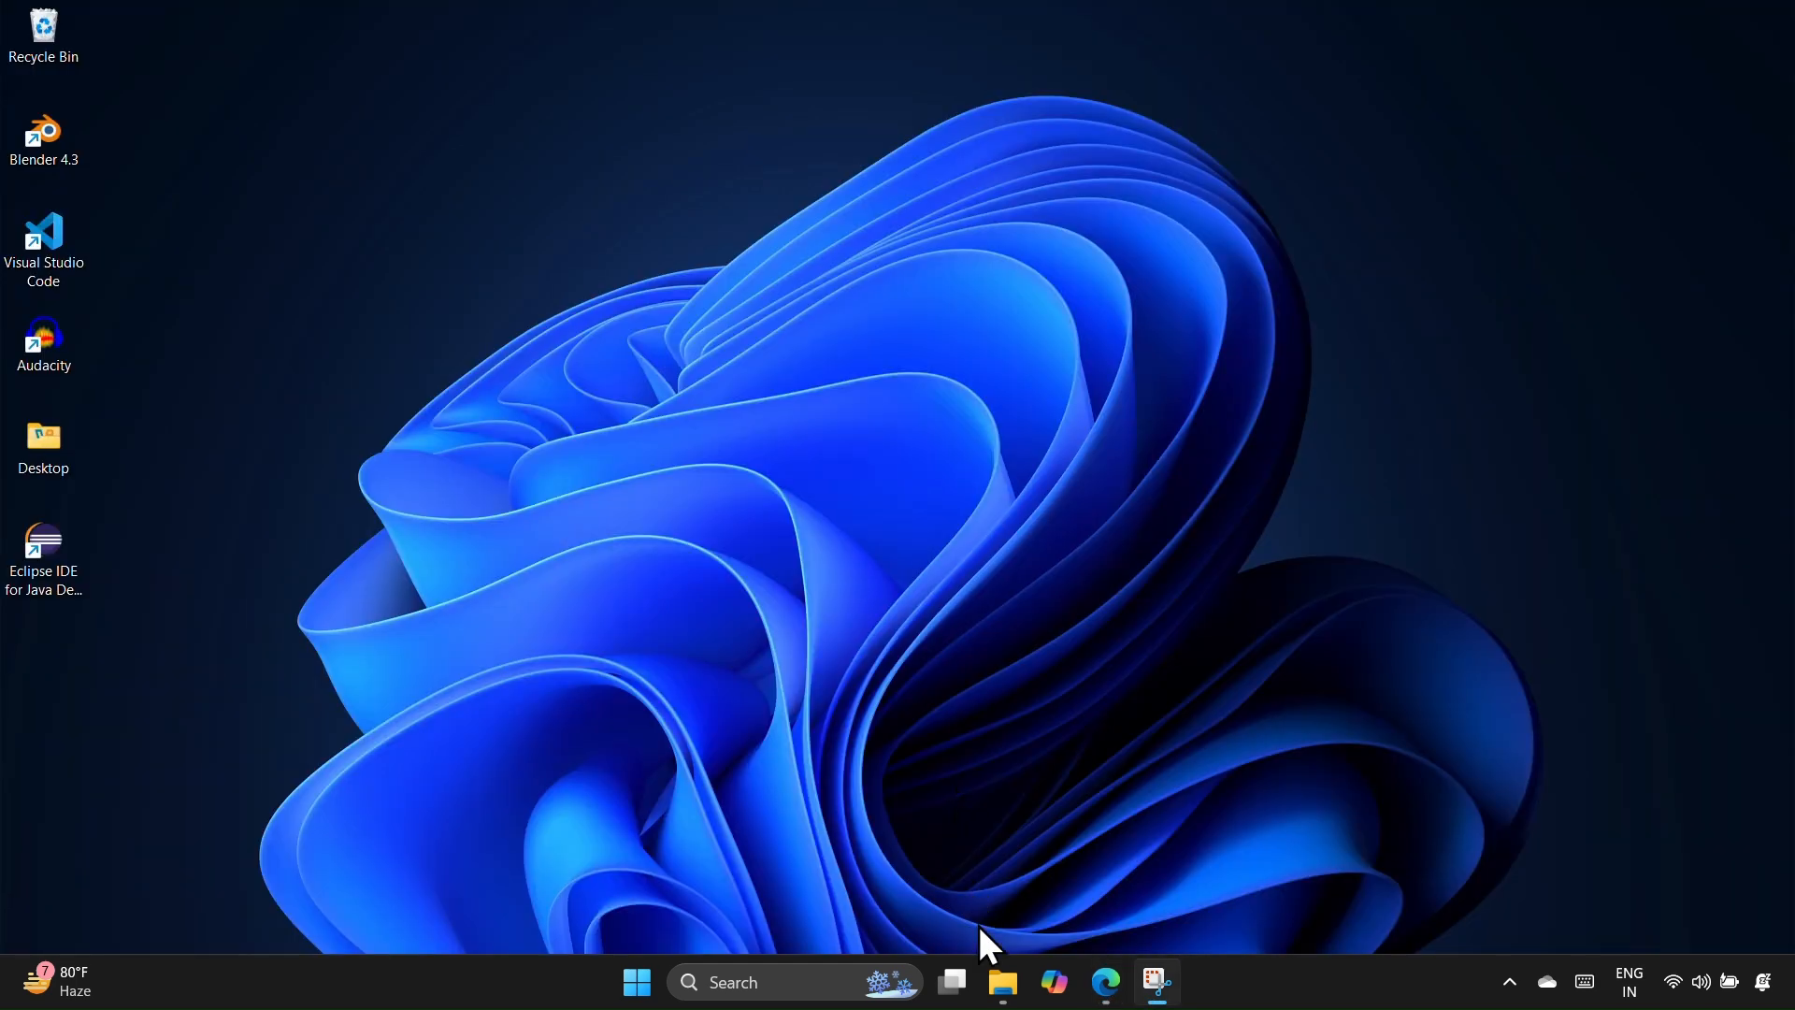
Step: Switch to File Explorer, launch codeblocks-20.03mingw-setup from the Downloads folder, and minimize the folder window
left_click(1004, 983)
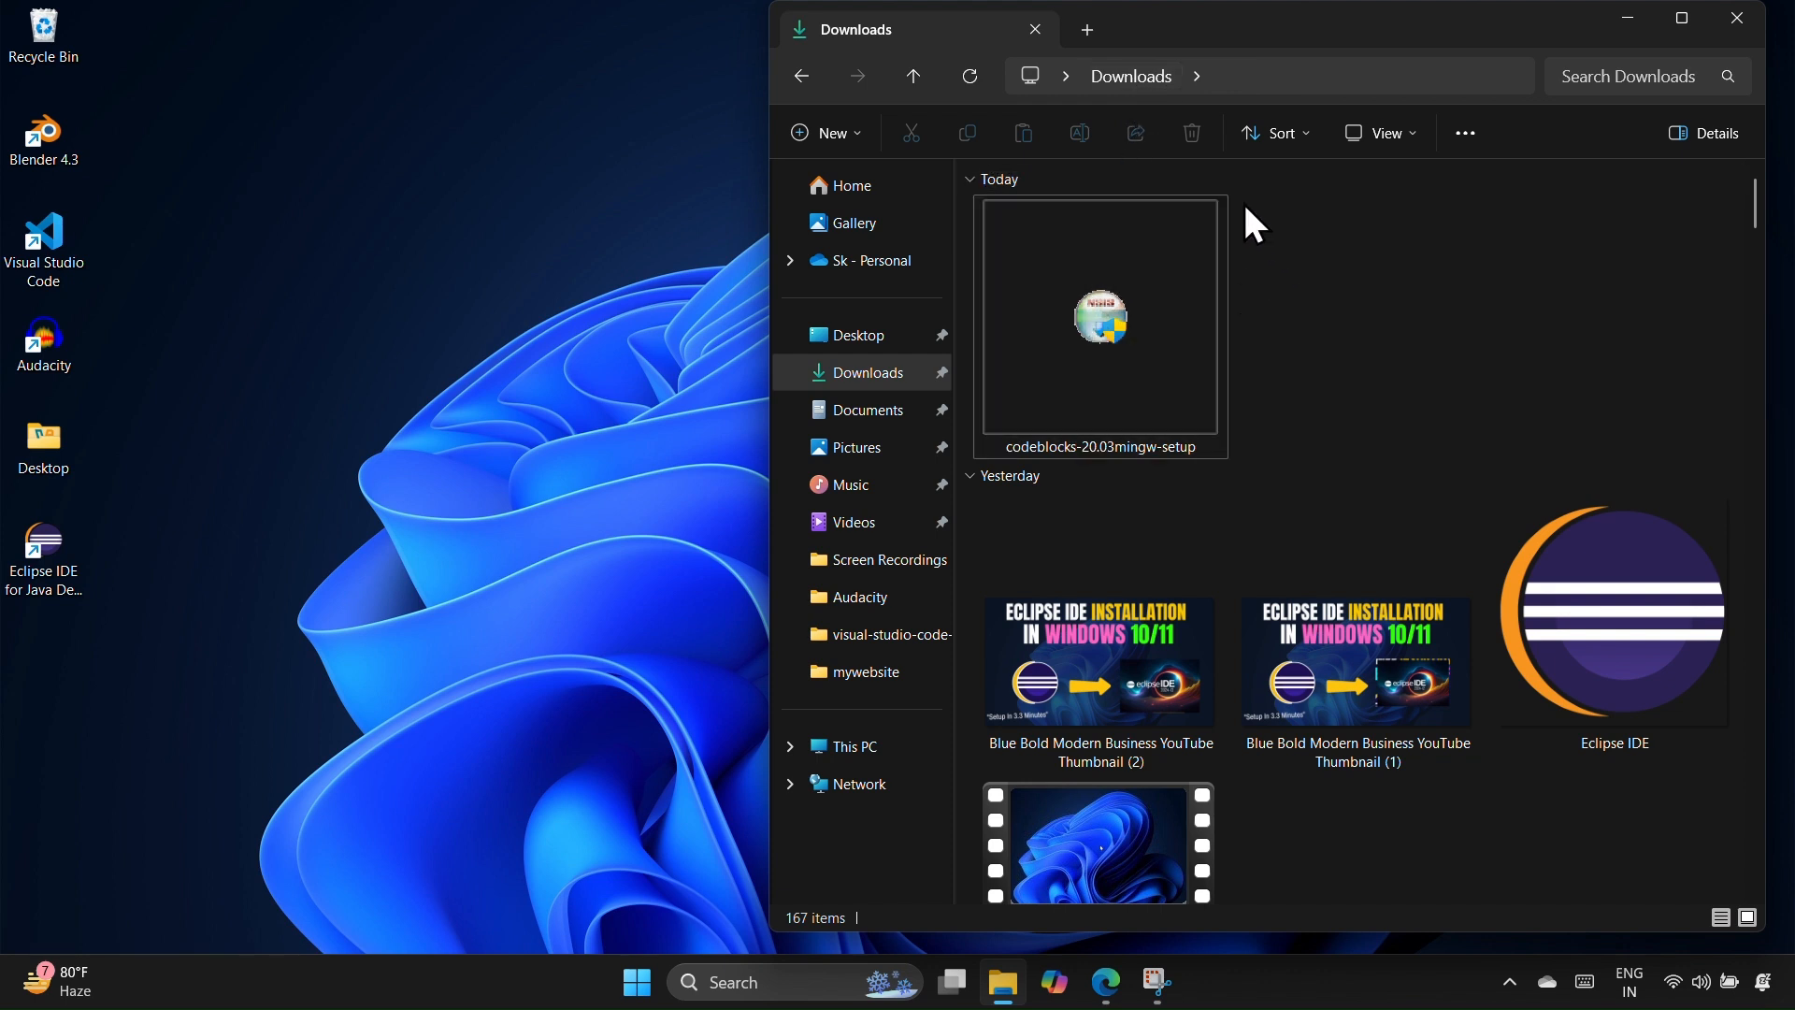
left_click(1129, 323)
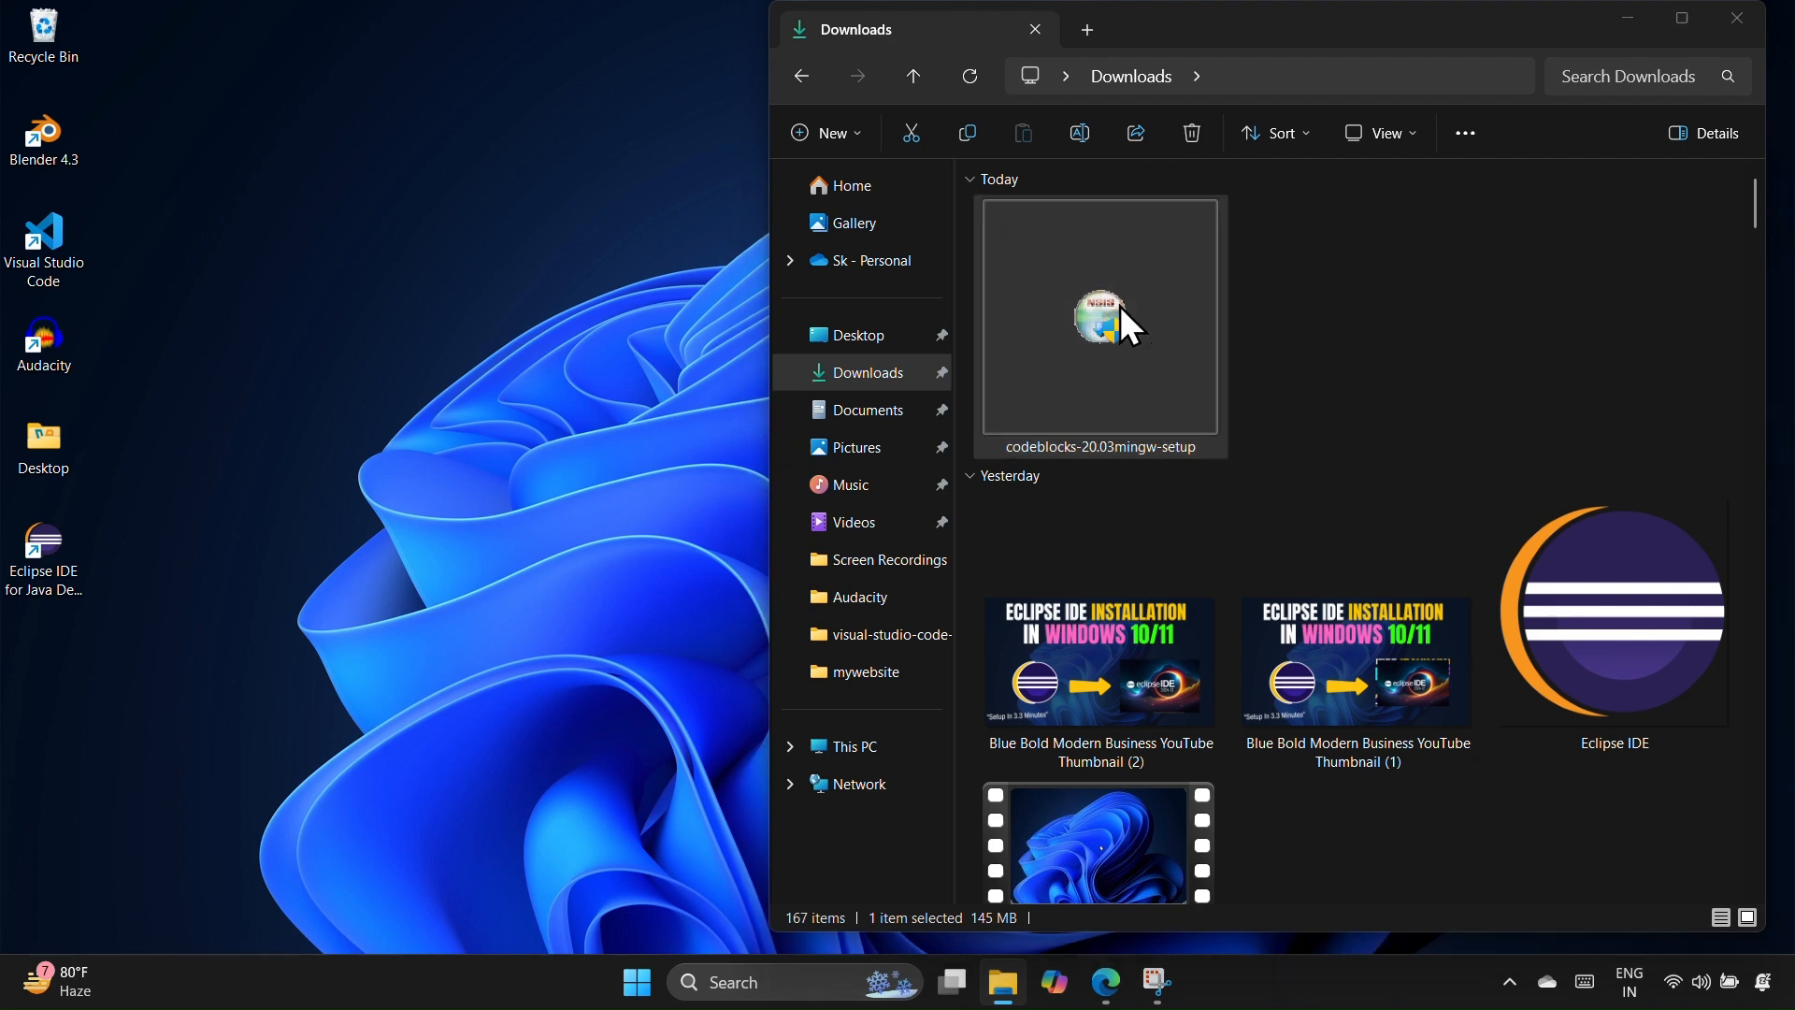
left_click(1629, 19)
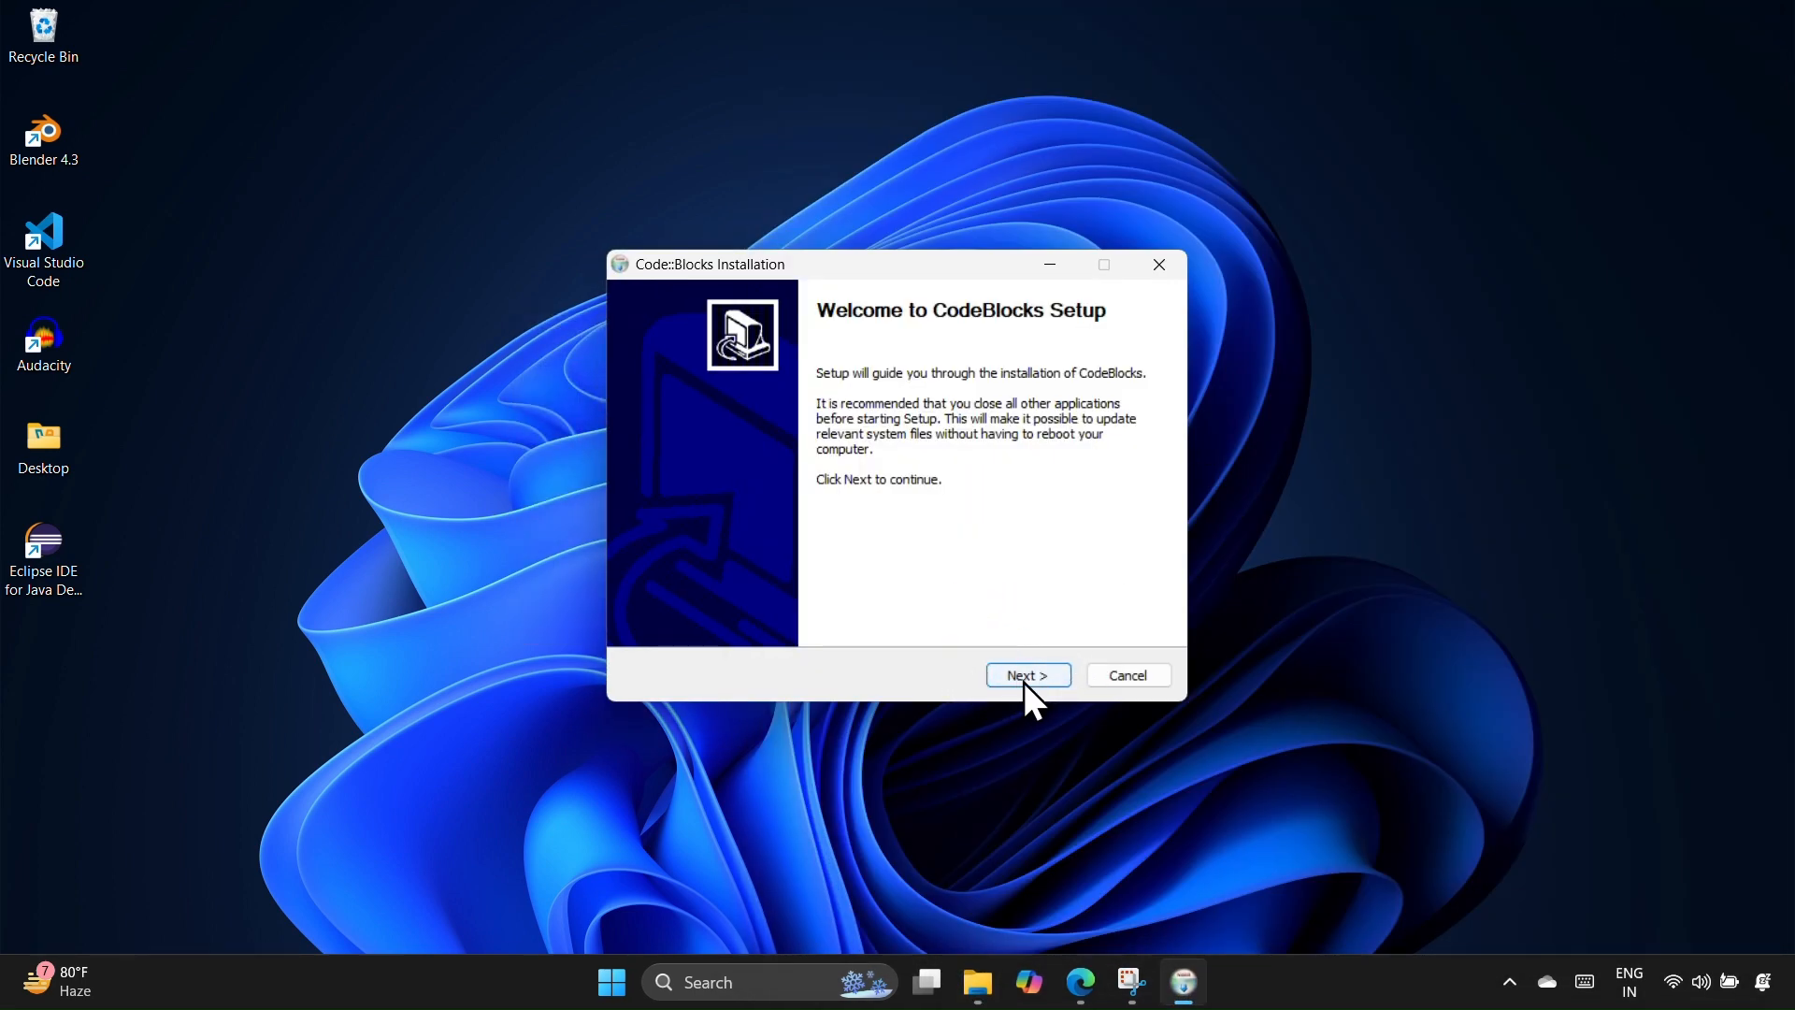
Step: Proceed past the installer's welcome page, review the GNU General Public License text, and accept the agreement
left_click(1027, 676)
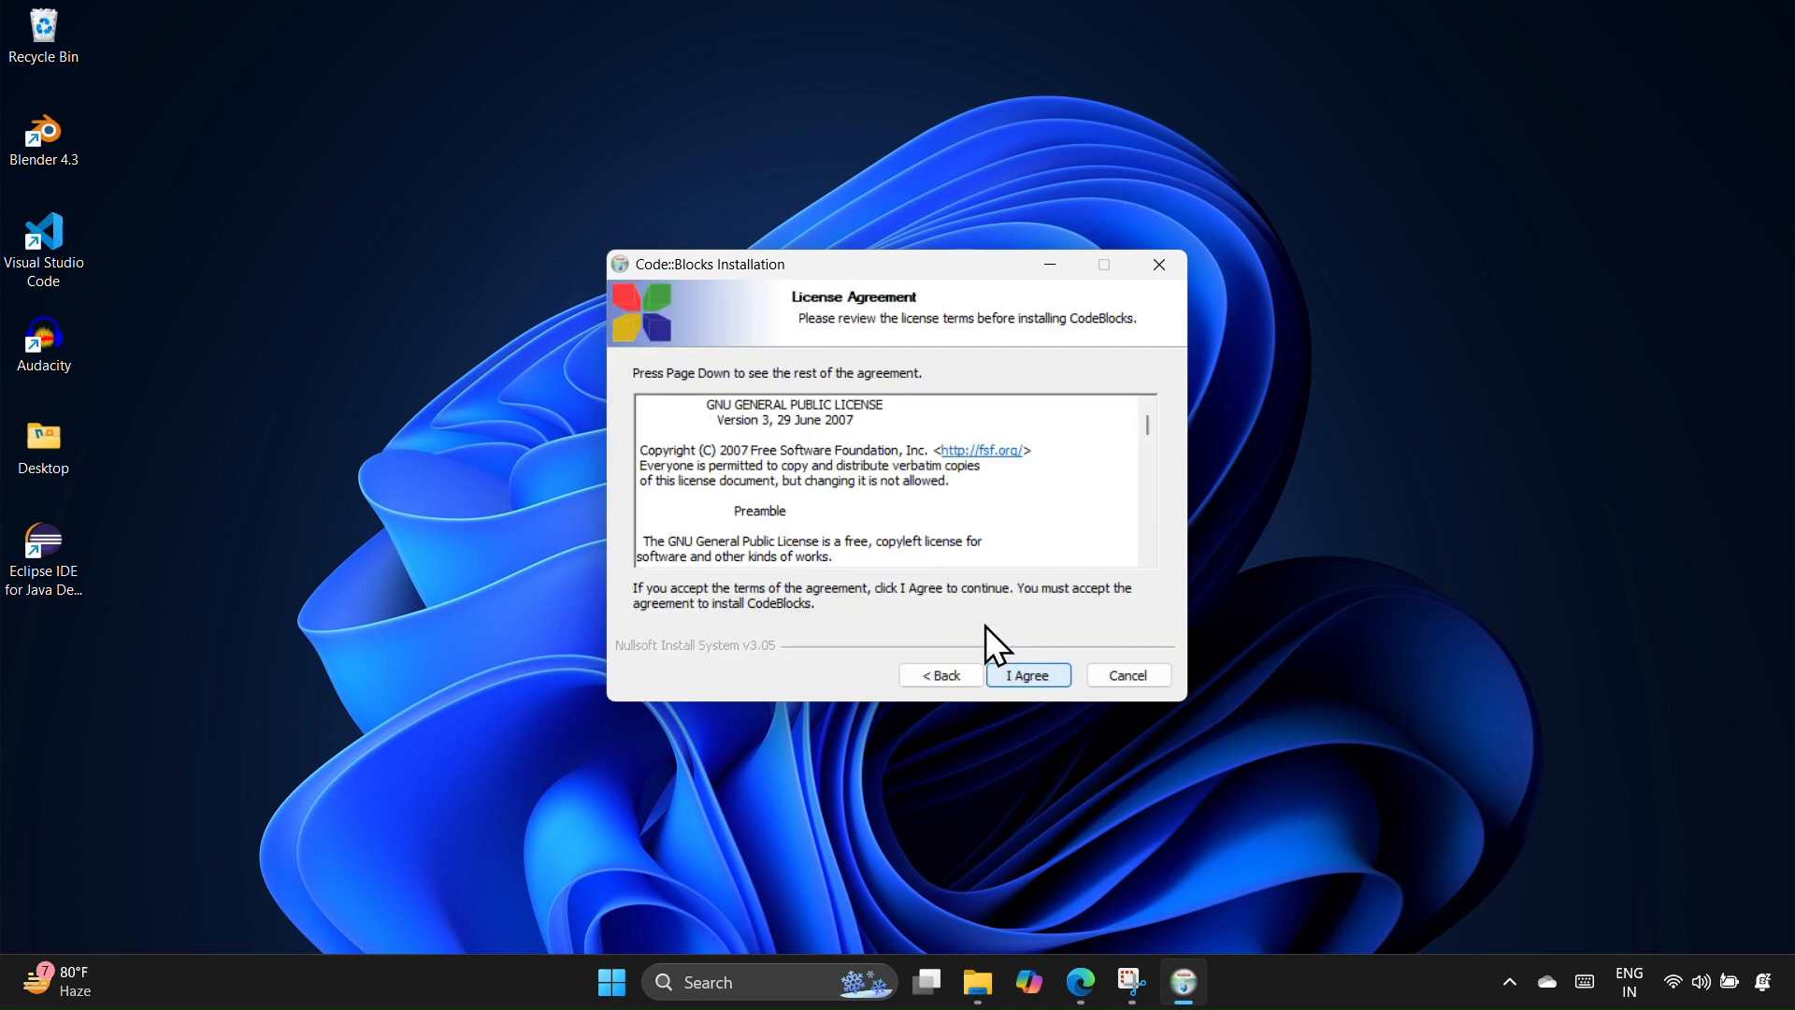
scroll(977, 497, "down", 8)
scroll(978, 498, "down", 10)
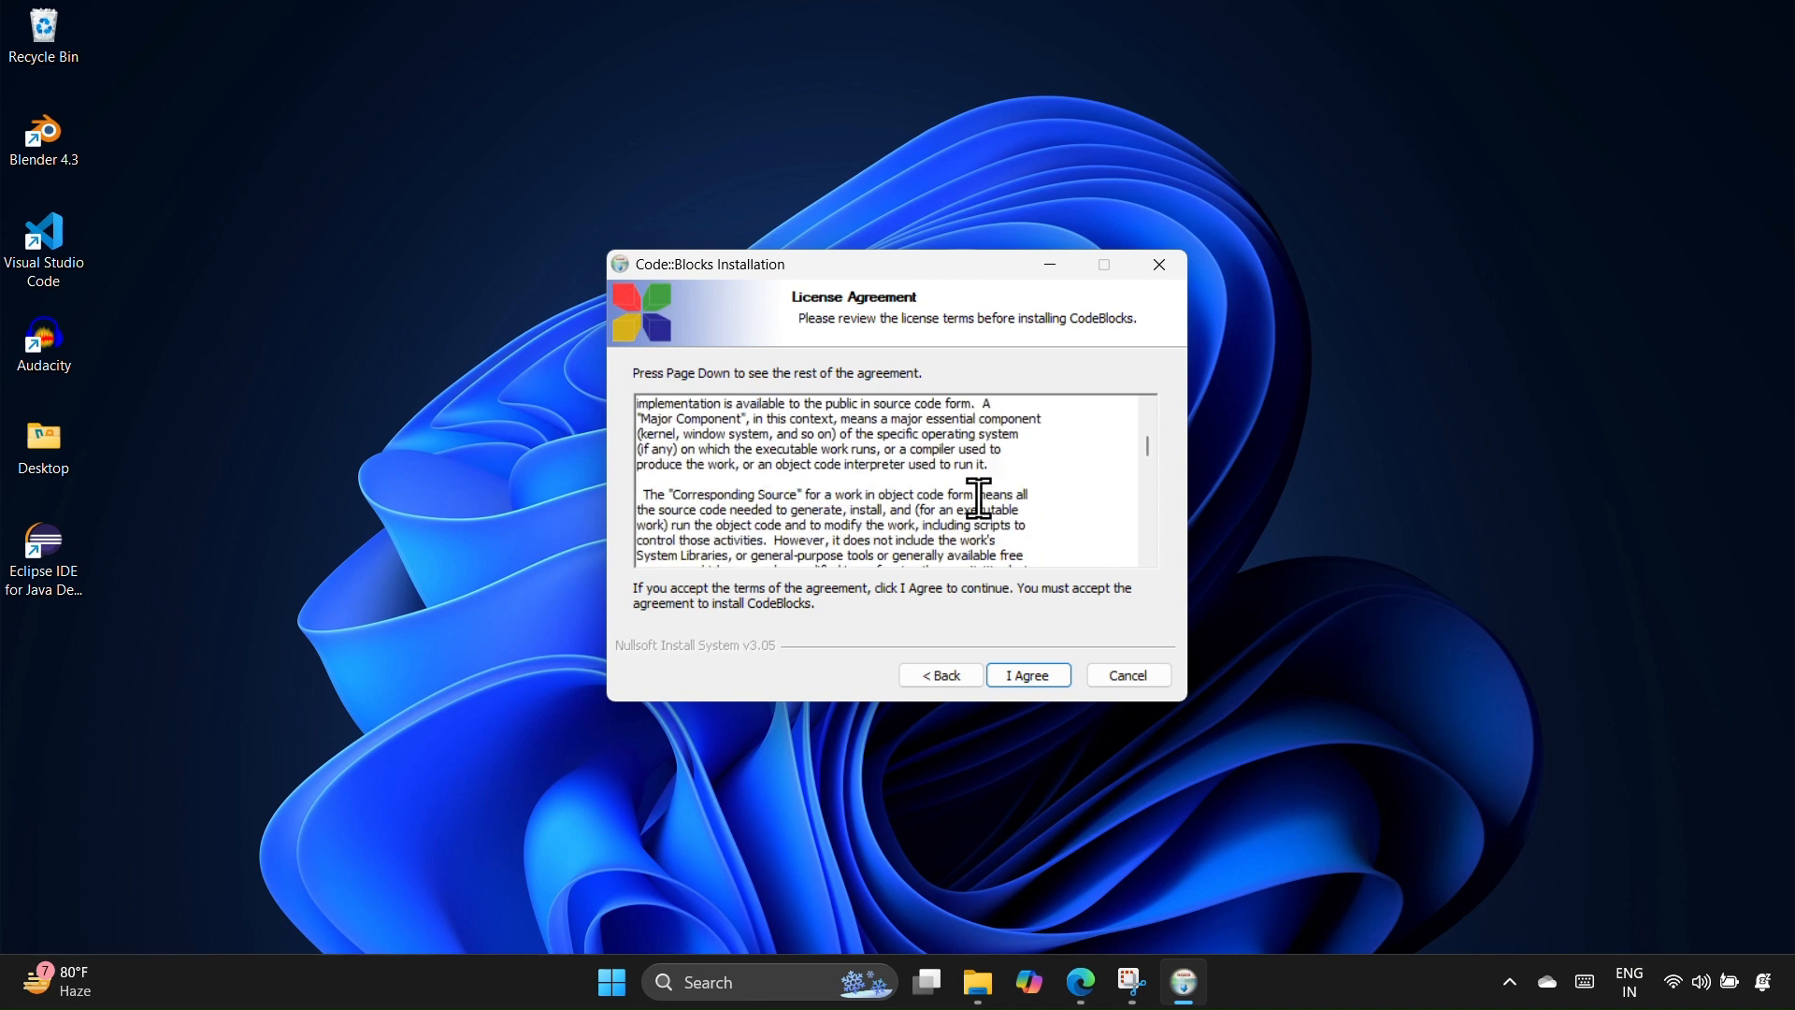
scroll(1042, 676, "down", 10)
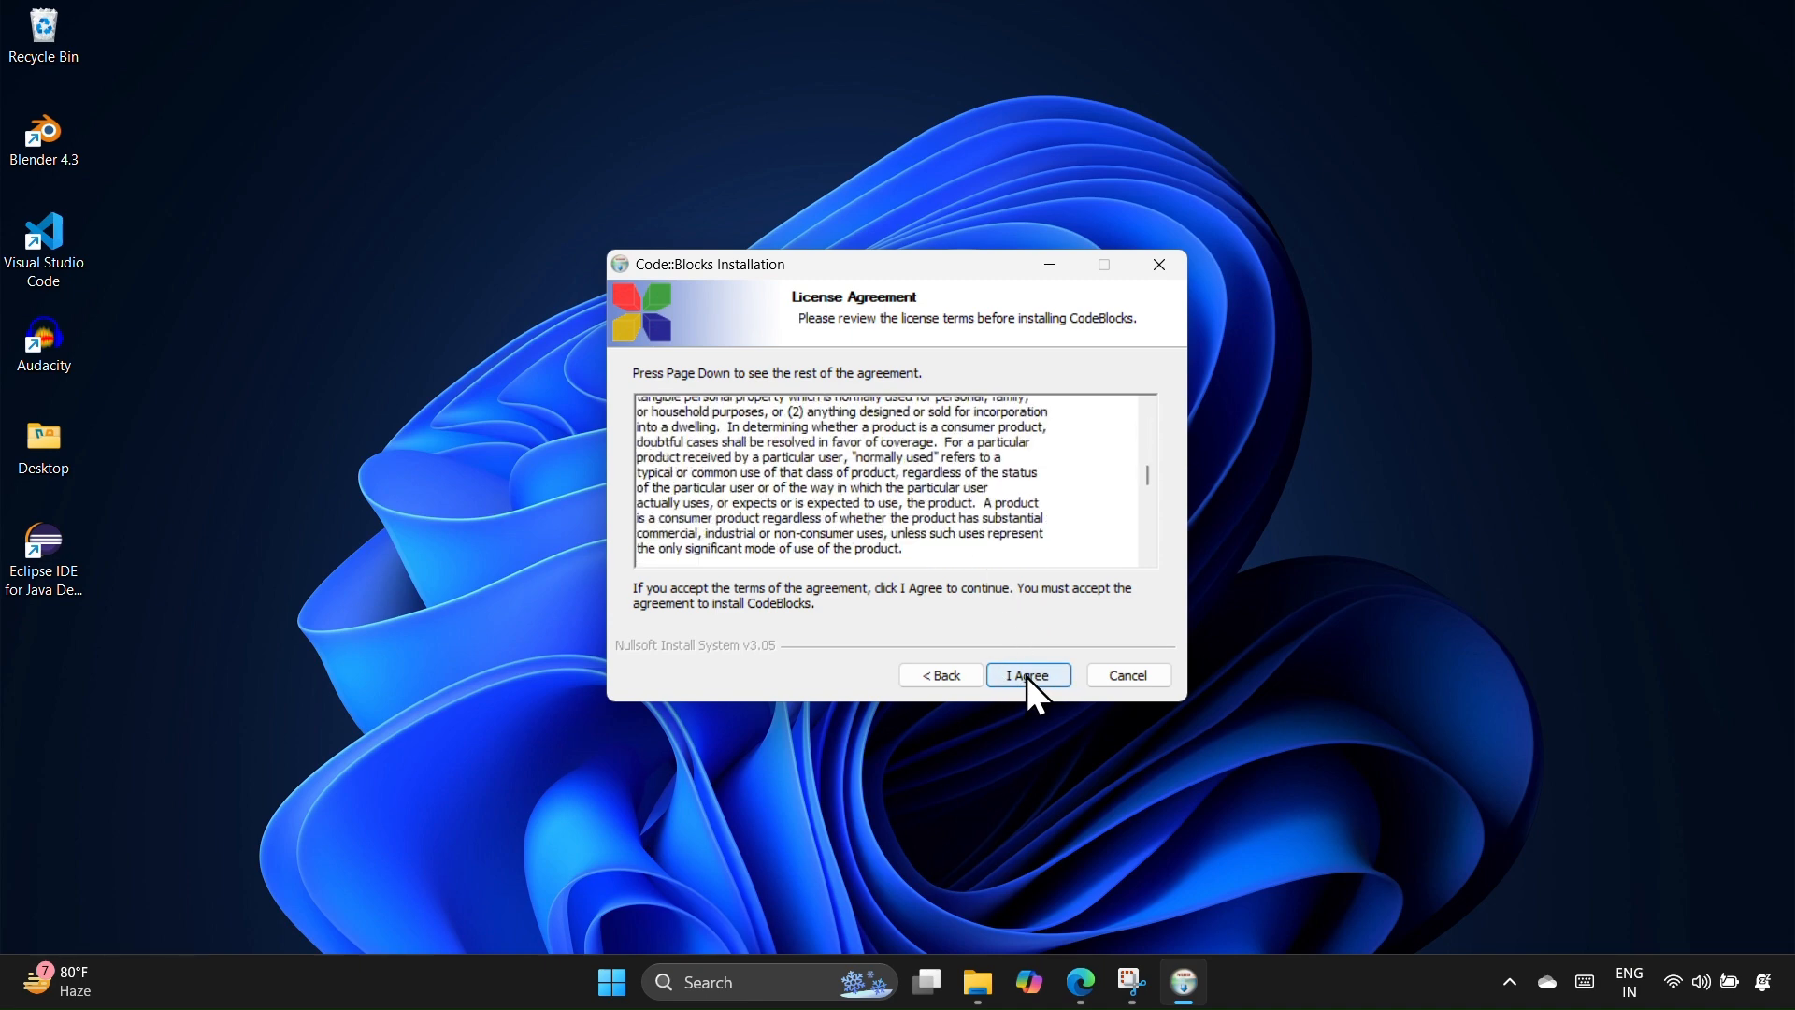
left_click(1027, 676)
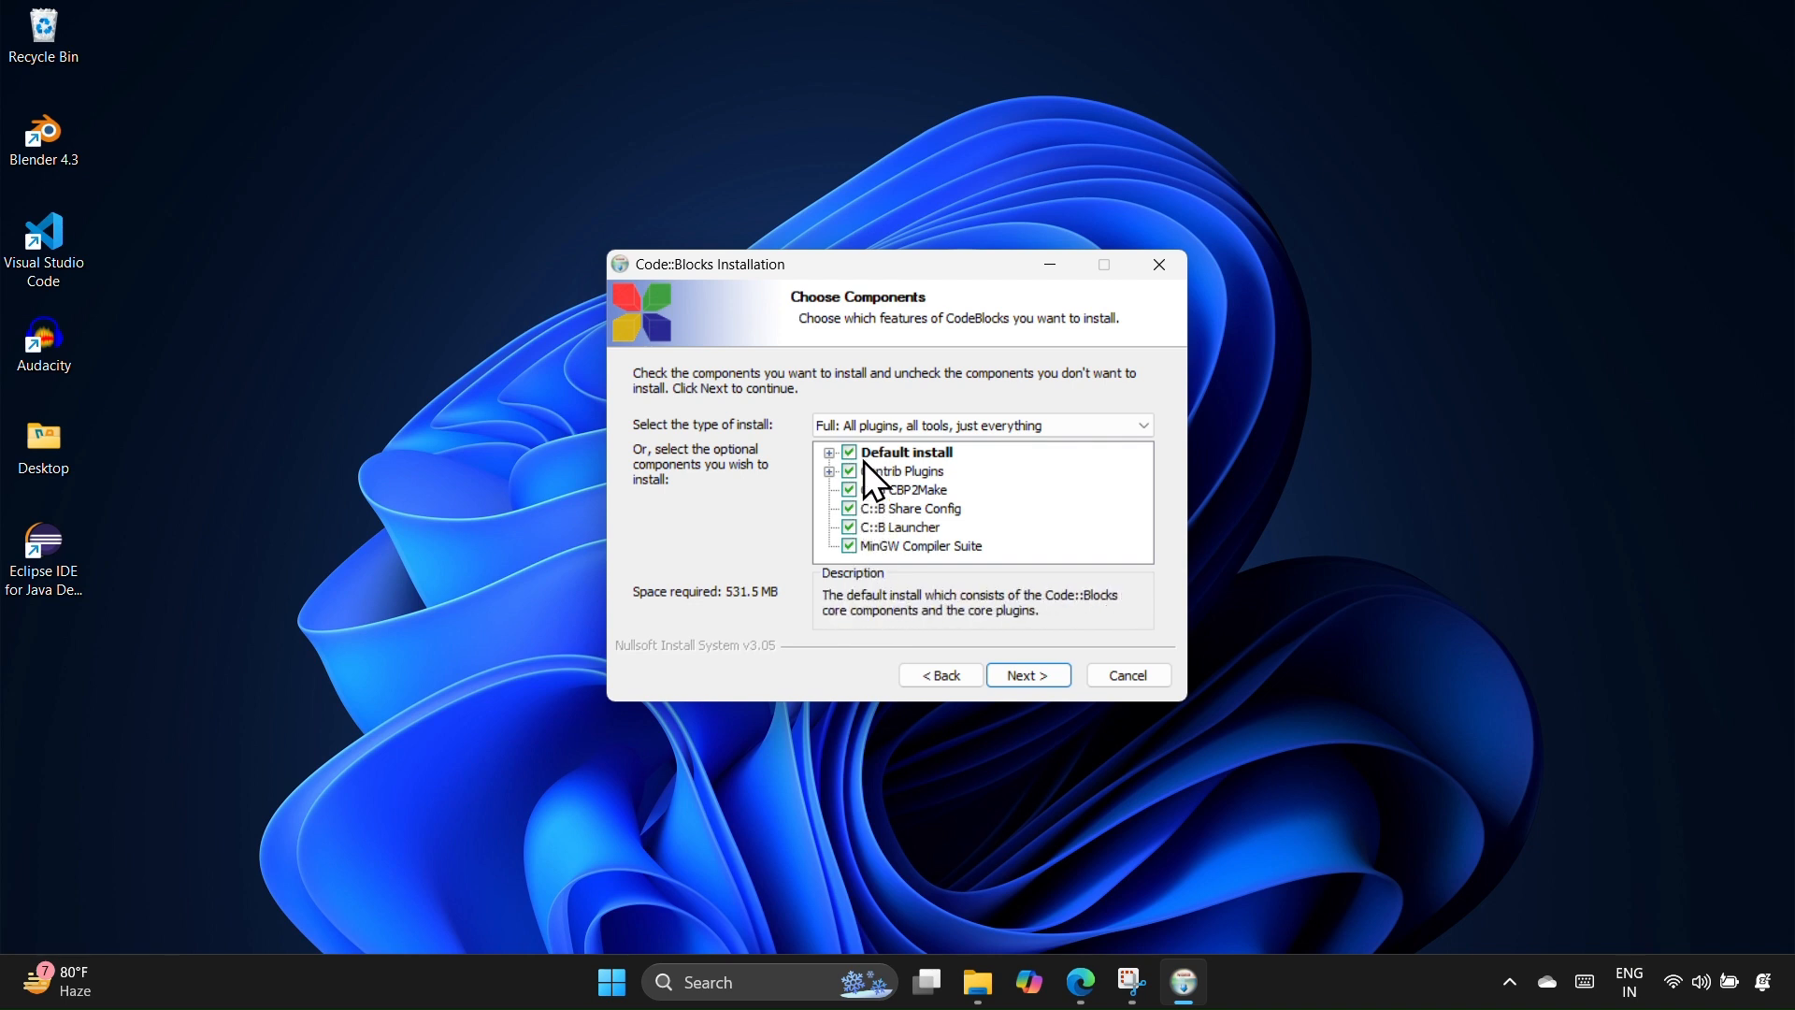
Step: Install the full component set in C:\Program Files\CodeBlocks and choose to run Code::Blocks when installation ends
left_click(1026, 673)
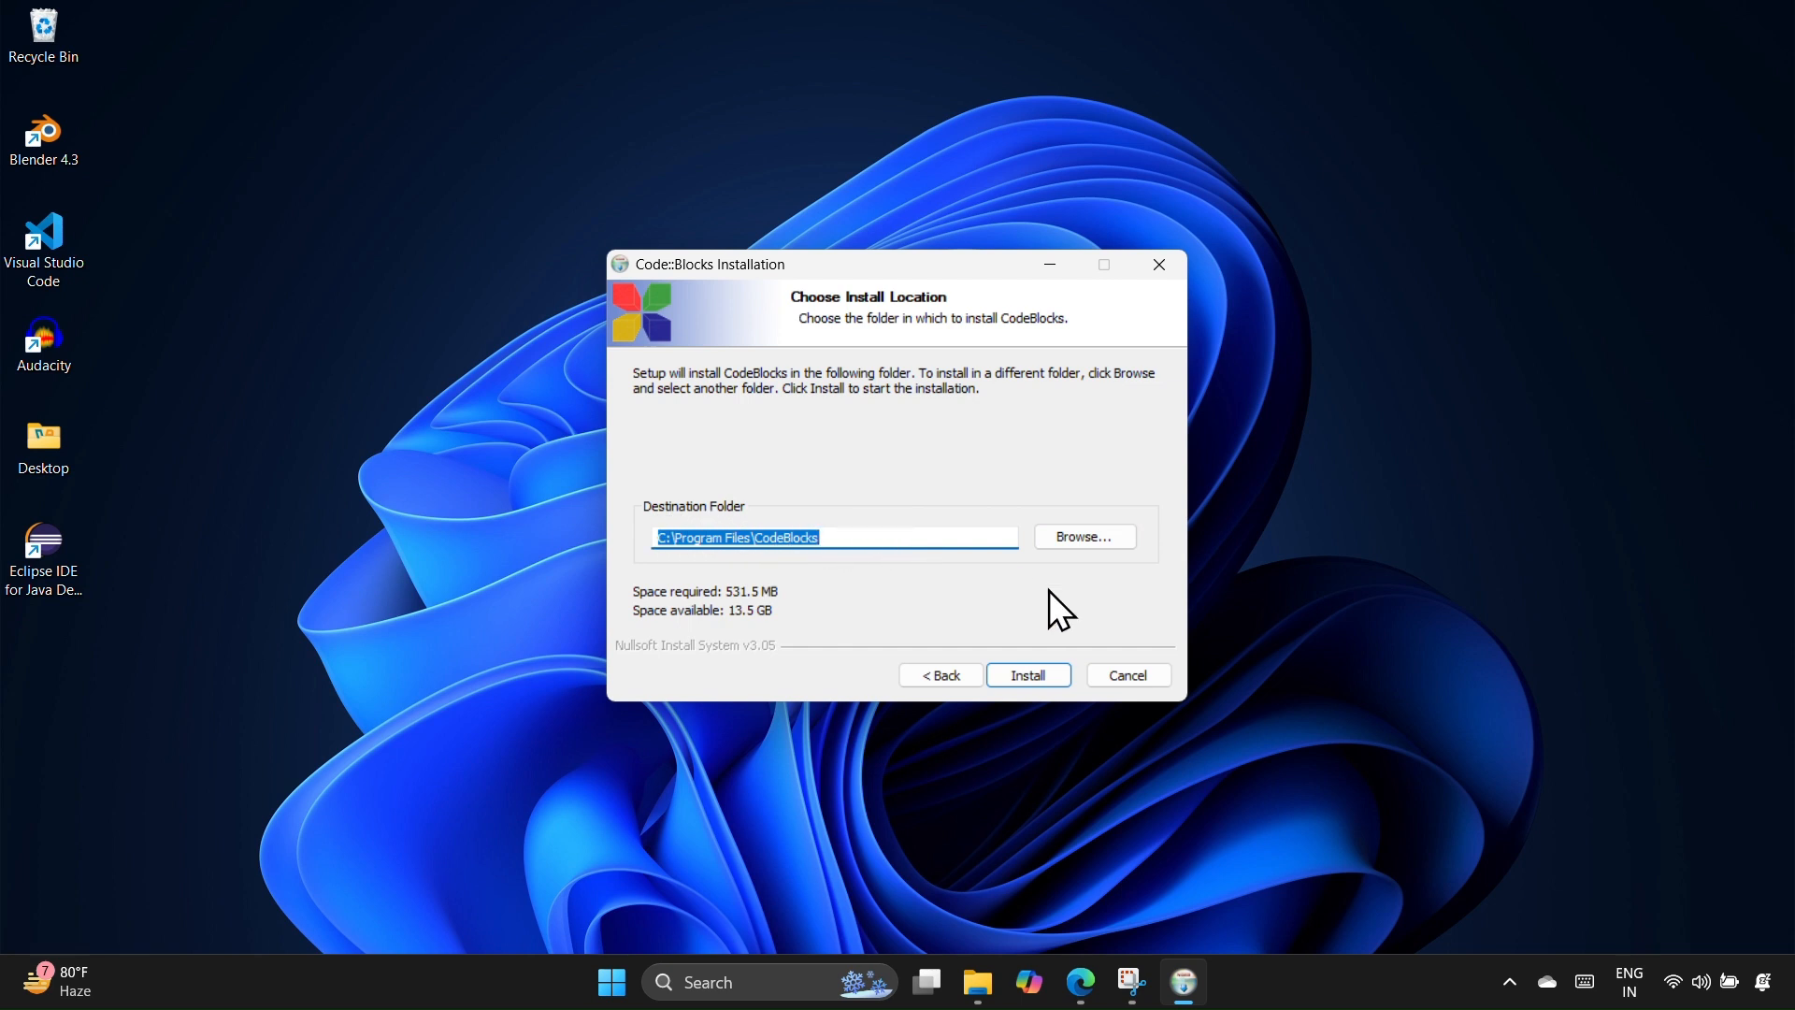
left_click(1021, 675)
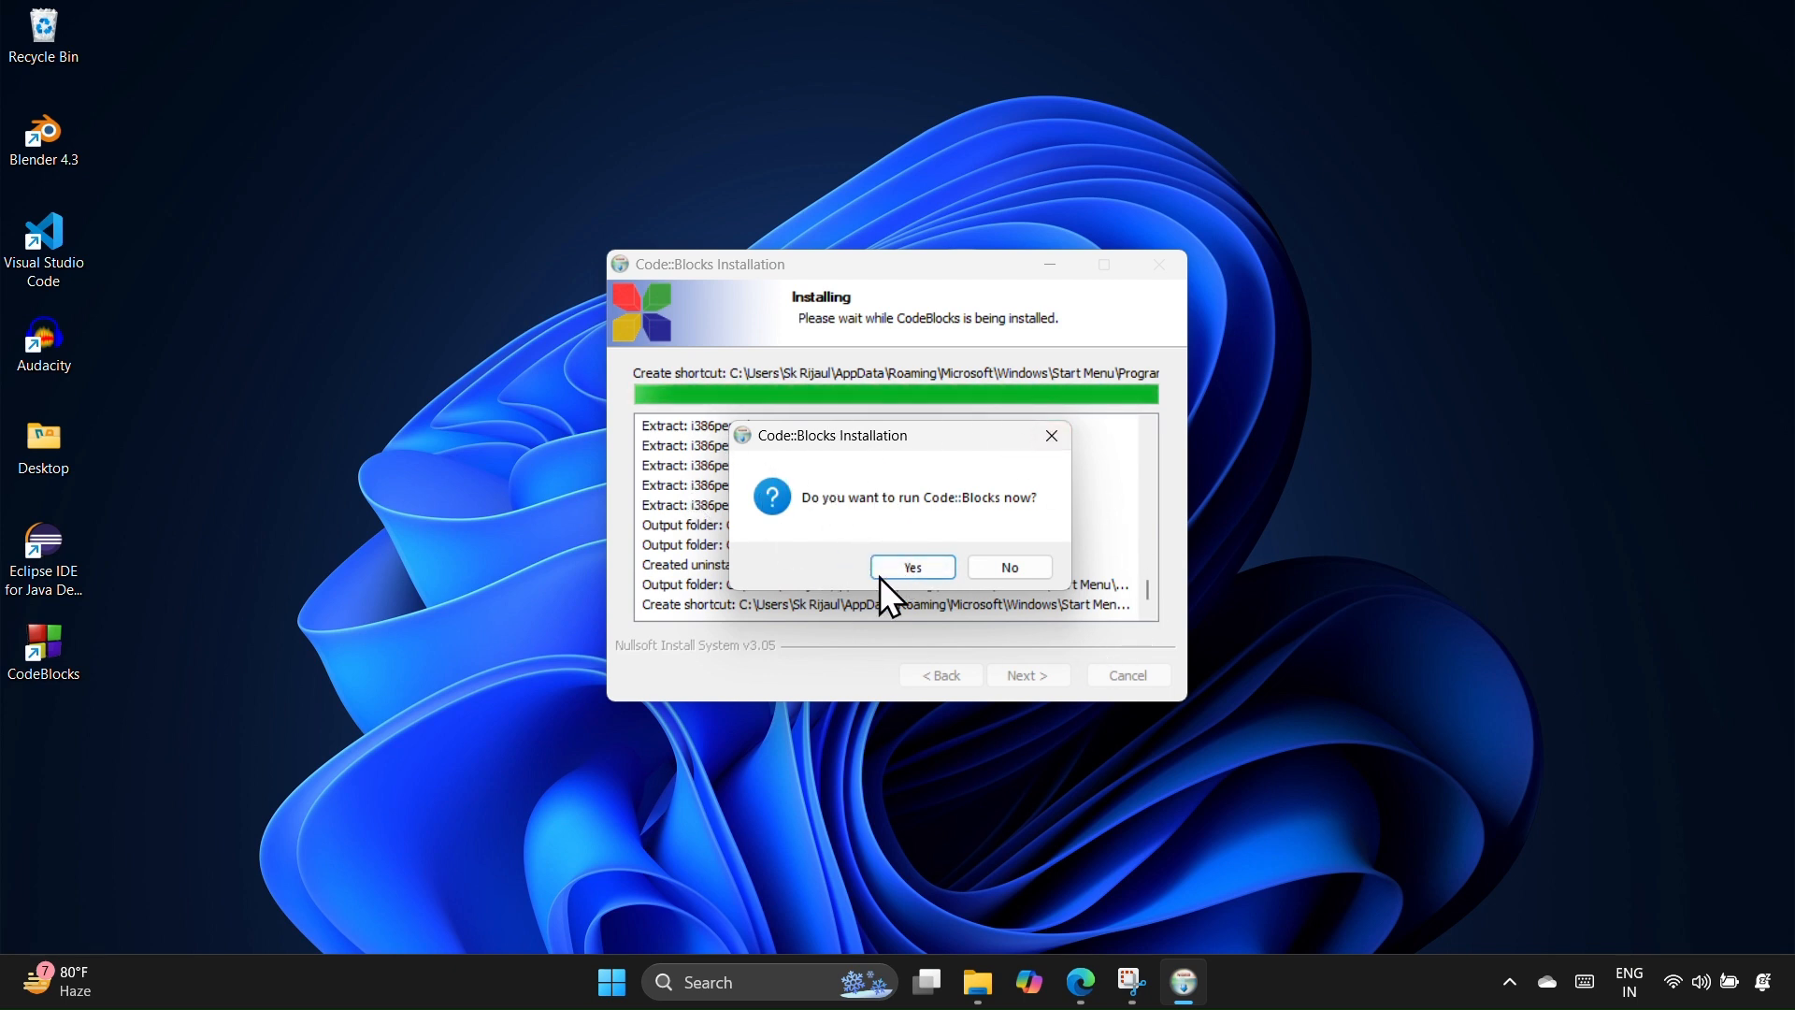
left_click(916, 568)
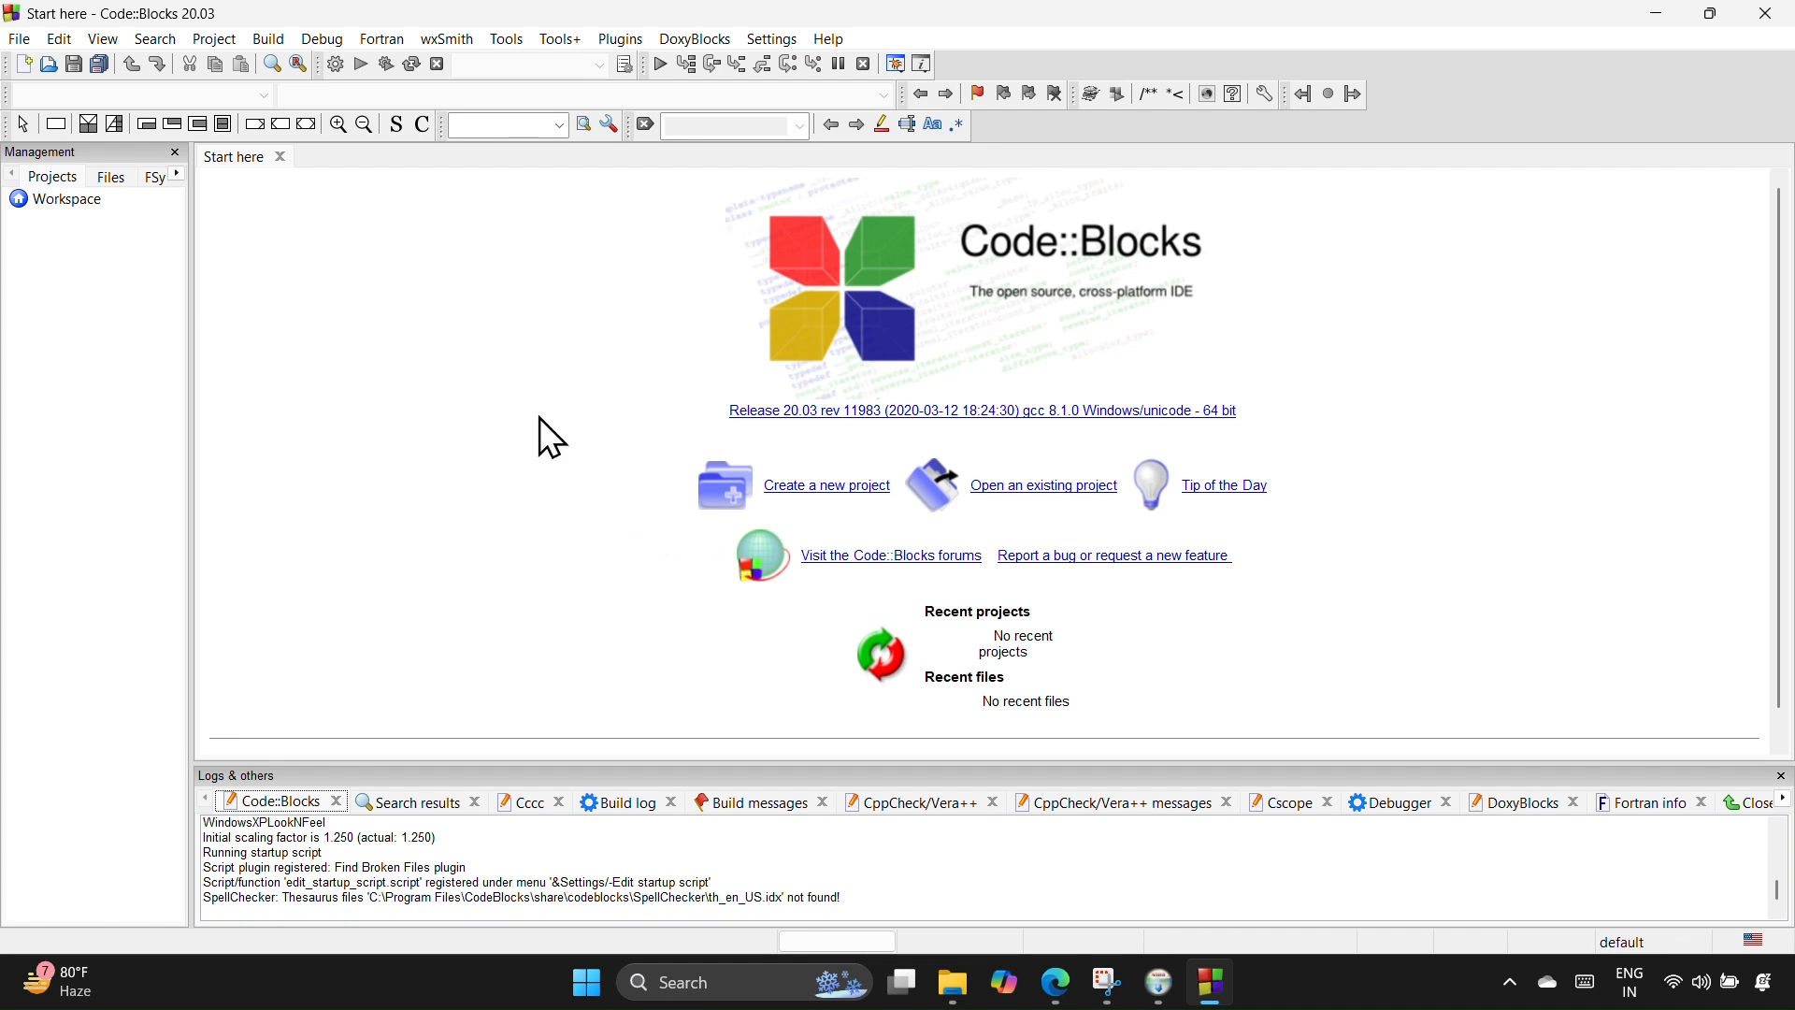
Step: Start a new file from the C/C++ source template and select C as its language
left_click(20, 40)
mouse_move(220, 67)
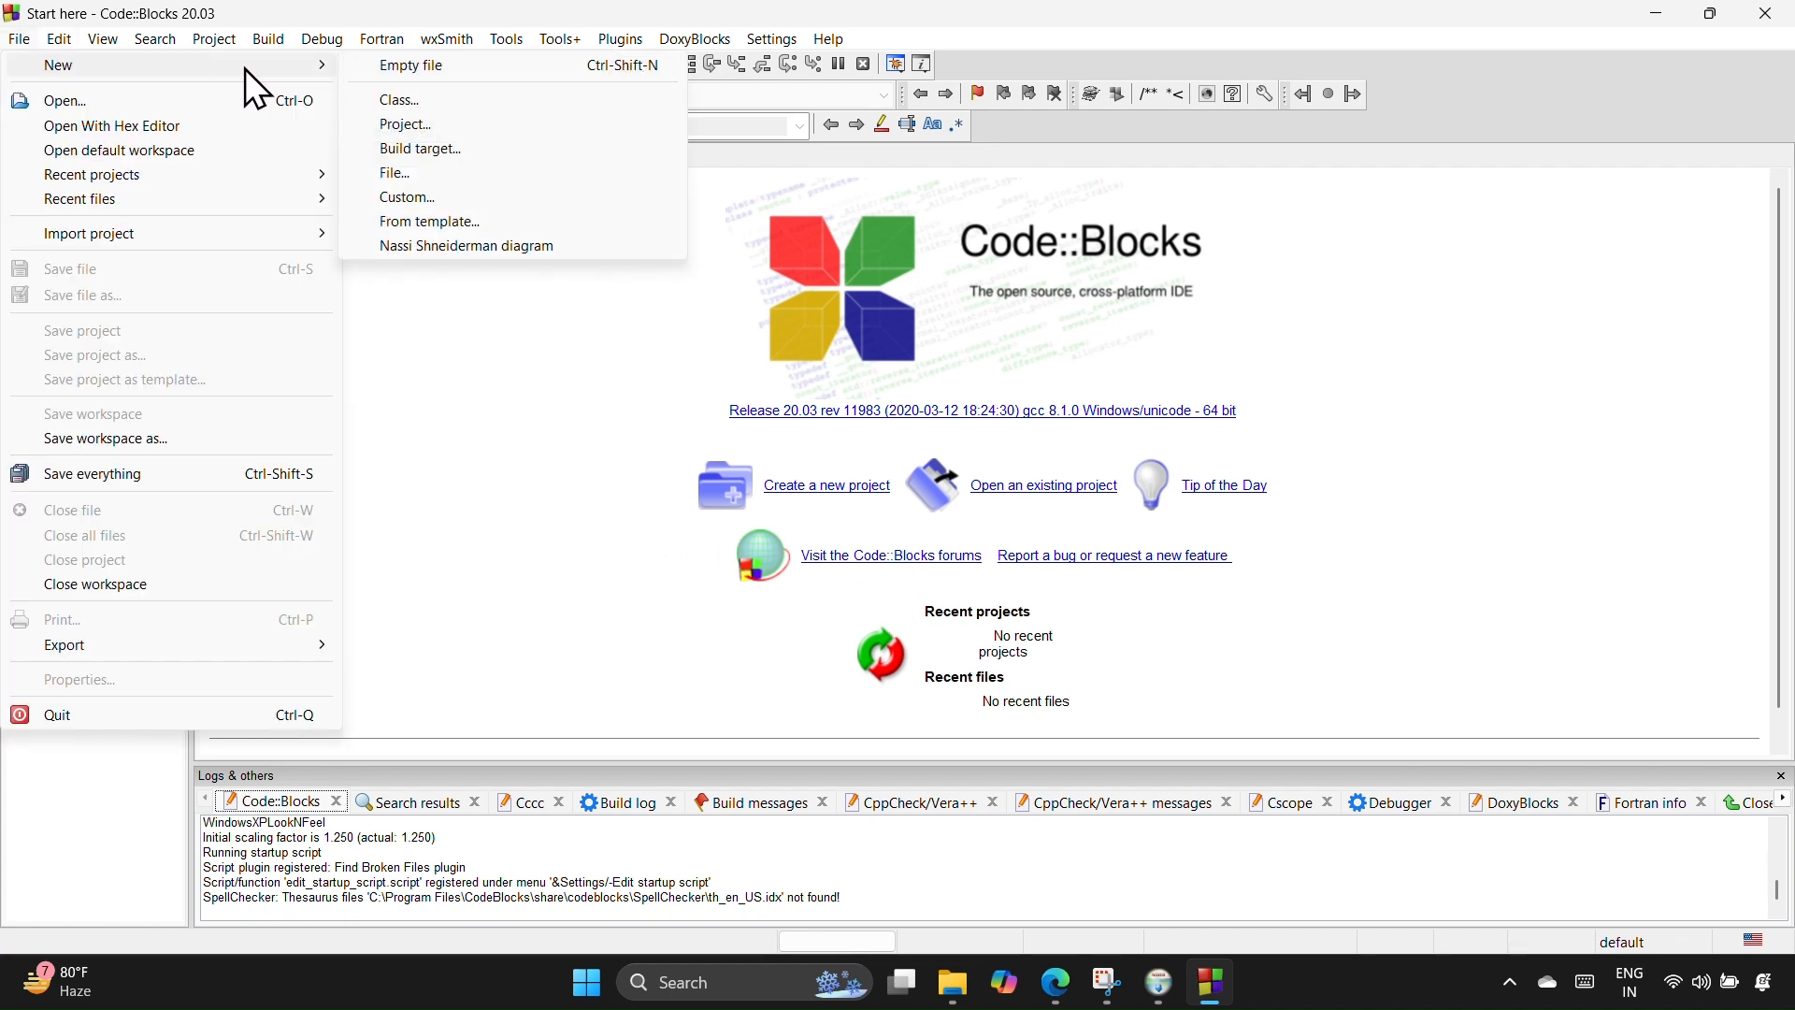
left_click(418, 125)
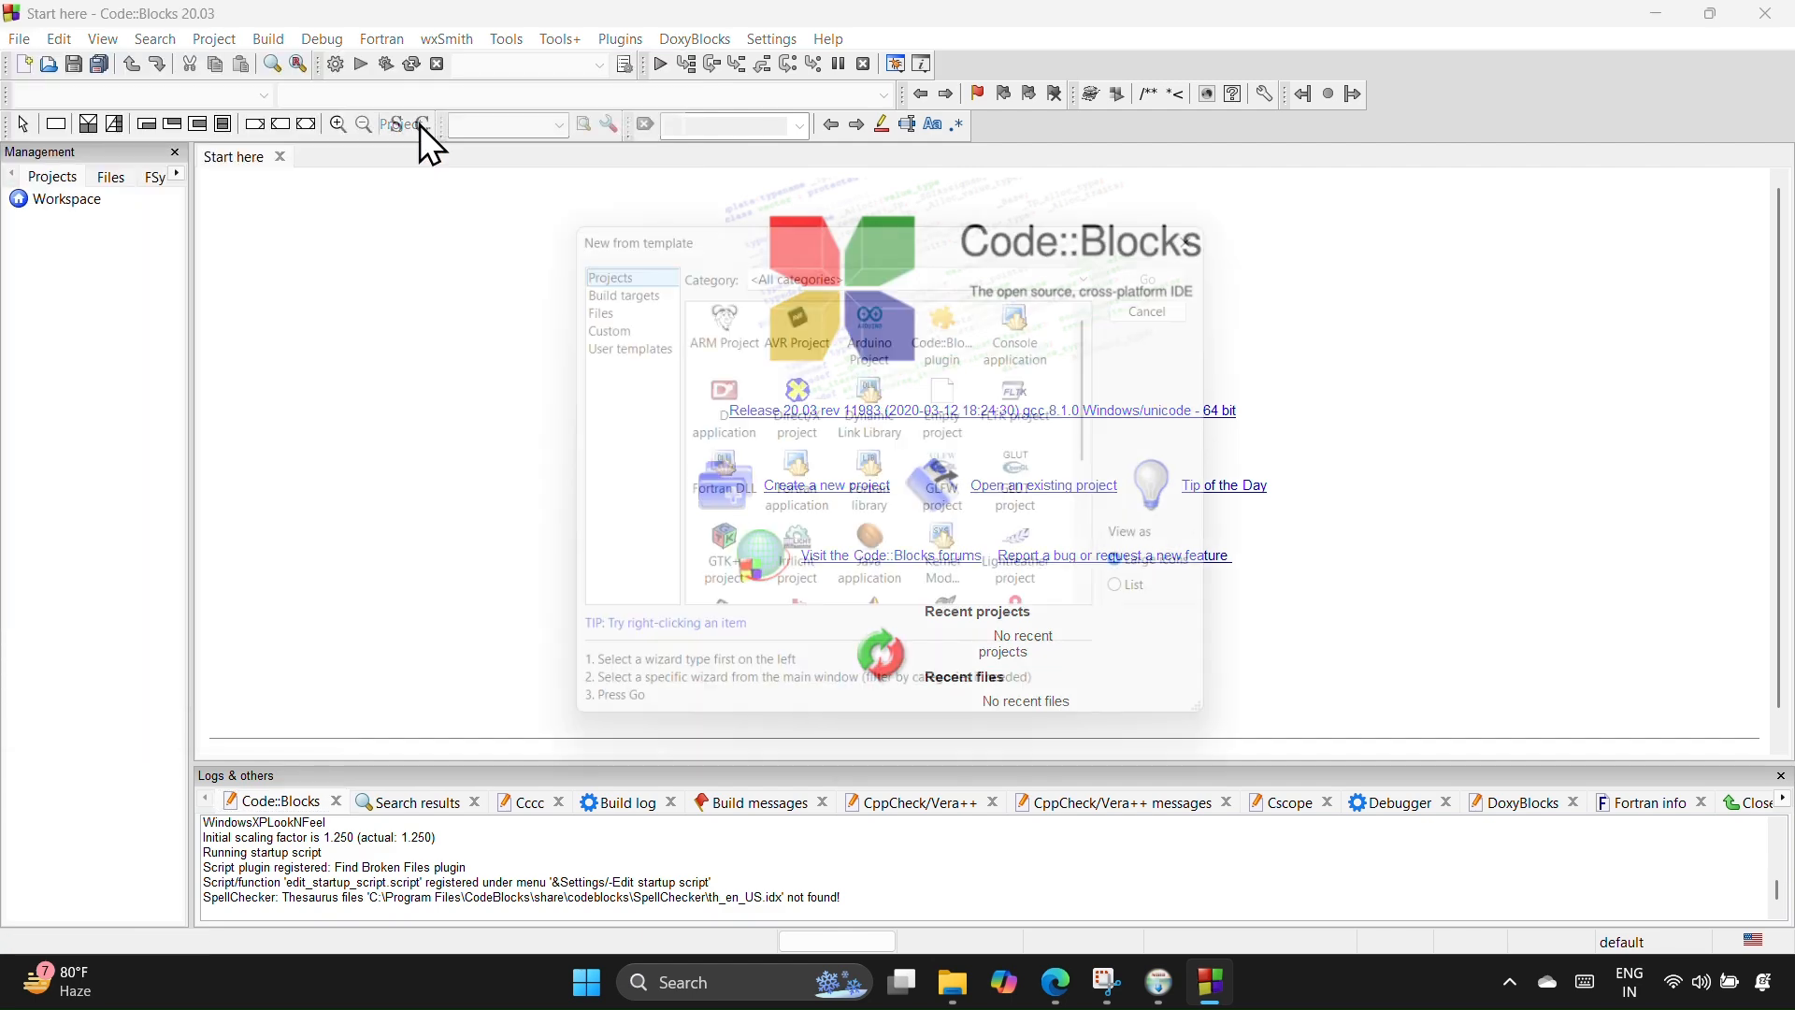
left_click(598, 301)
left_click(802, 318)
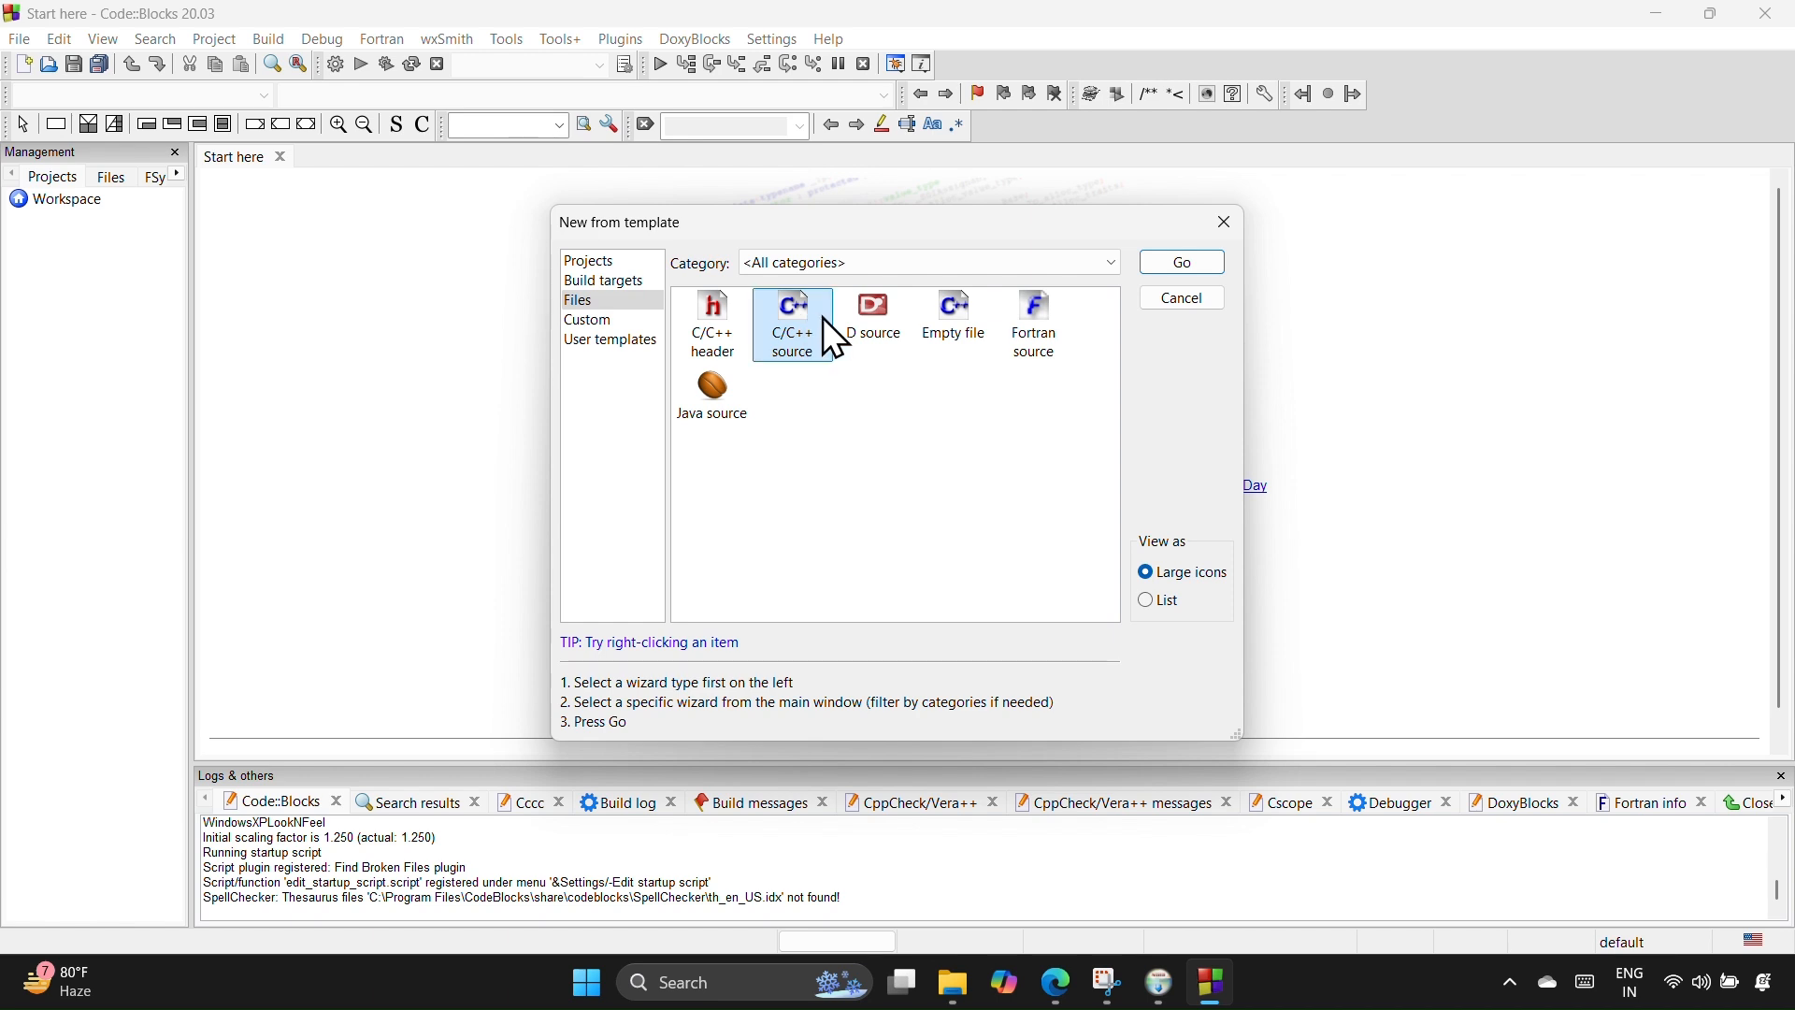
left_click(1185, 263)
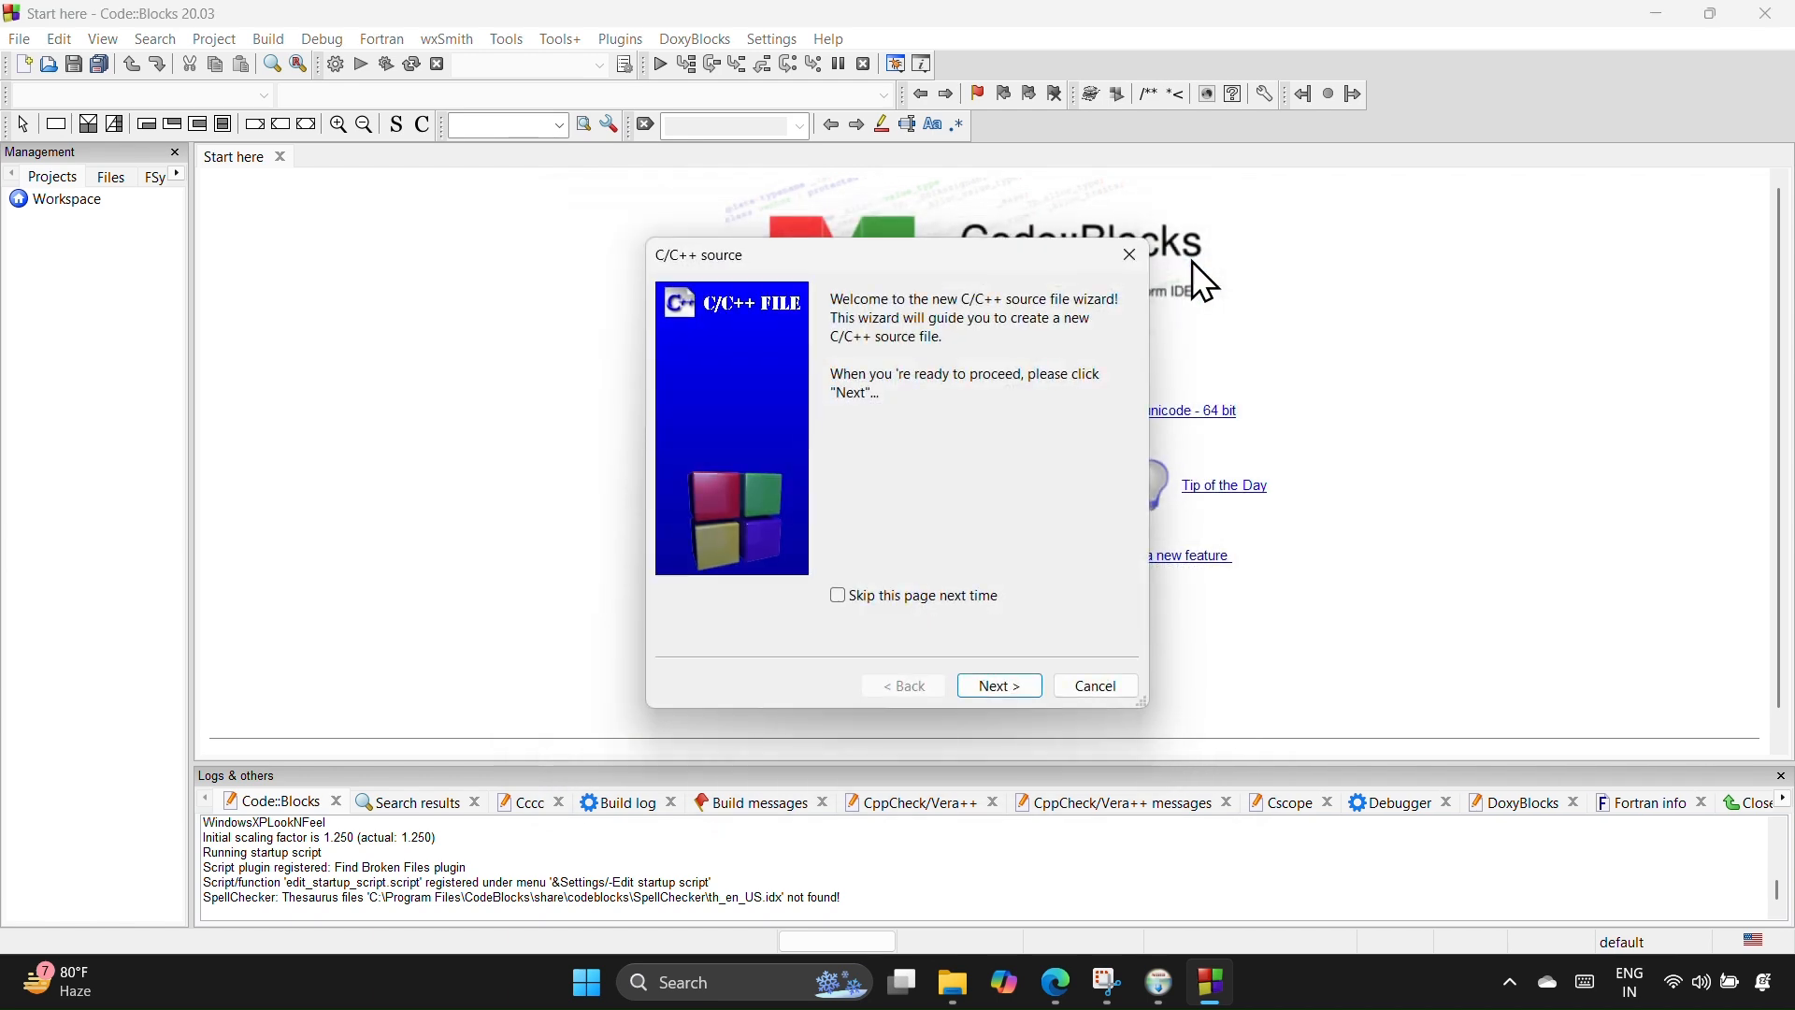
left_click(989, 683)
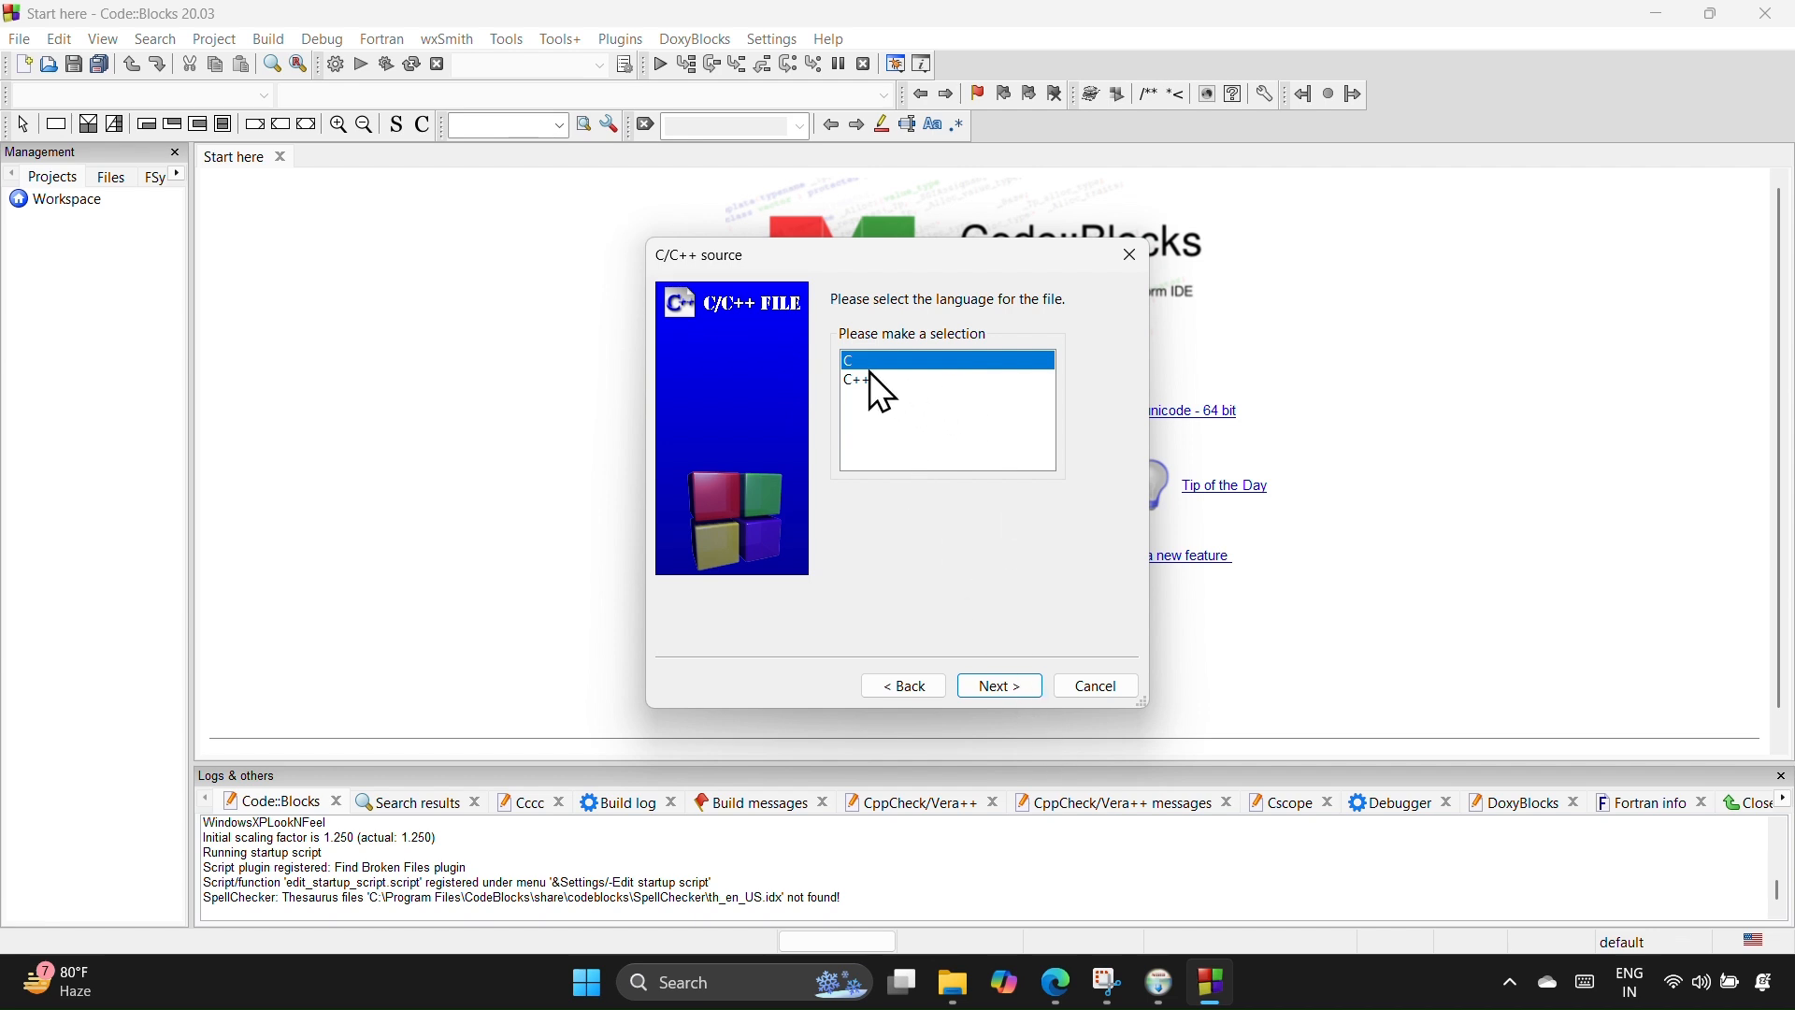
left_click(1006, 683)
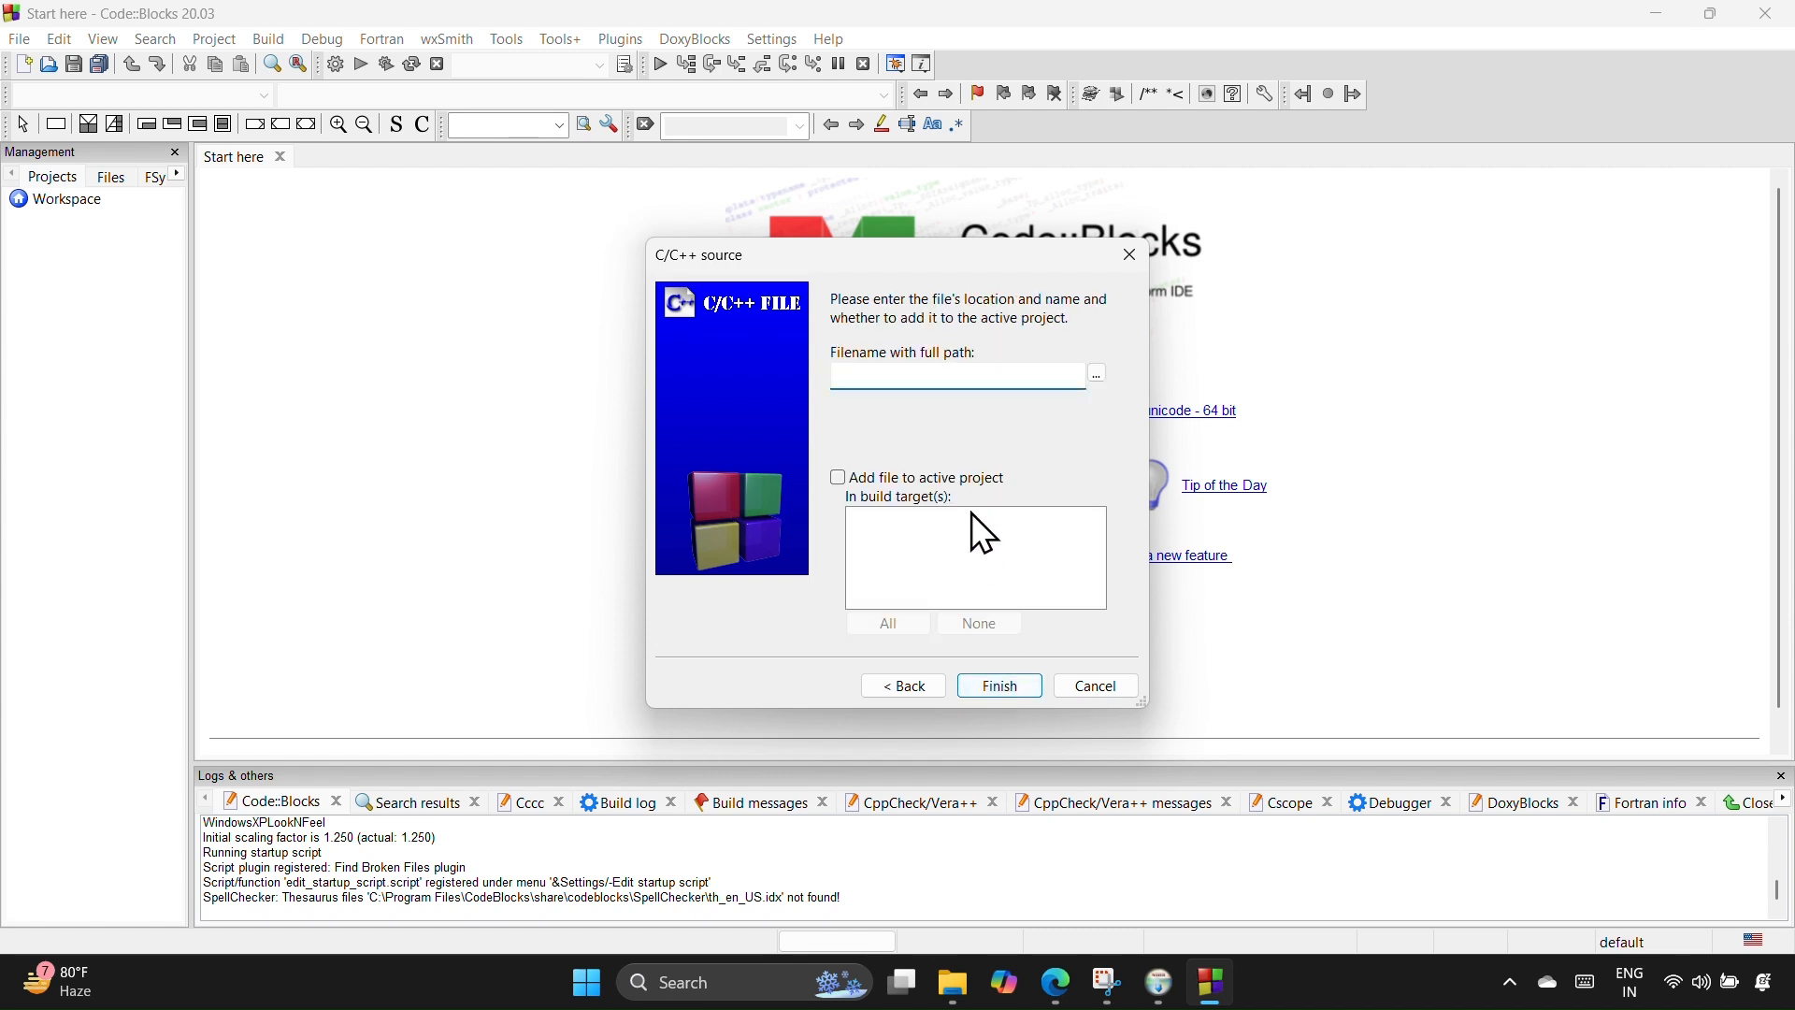
Step: Browse for the source file's location, create a folder named c_docs in Documents, and open it
left_click(1100, 377)
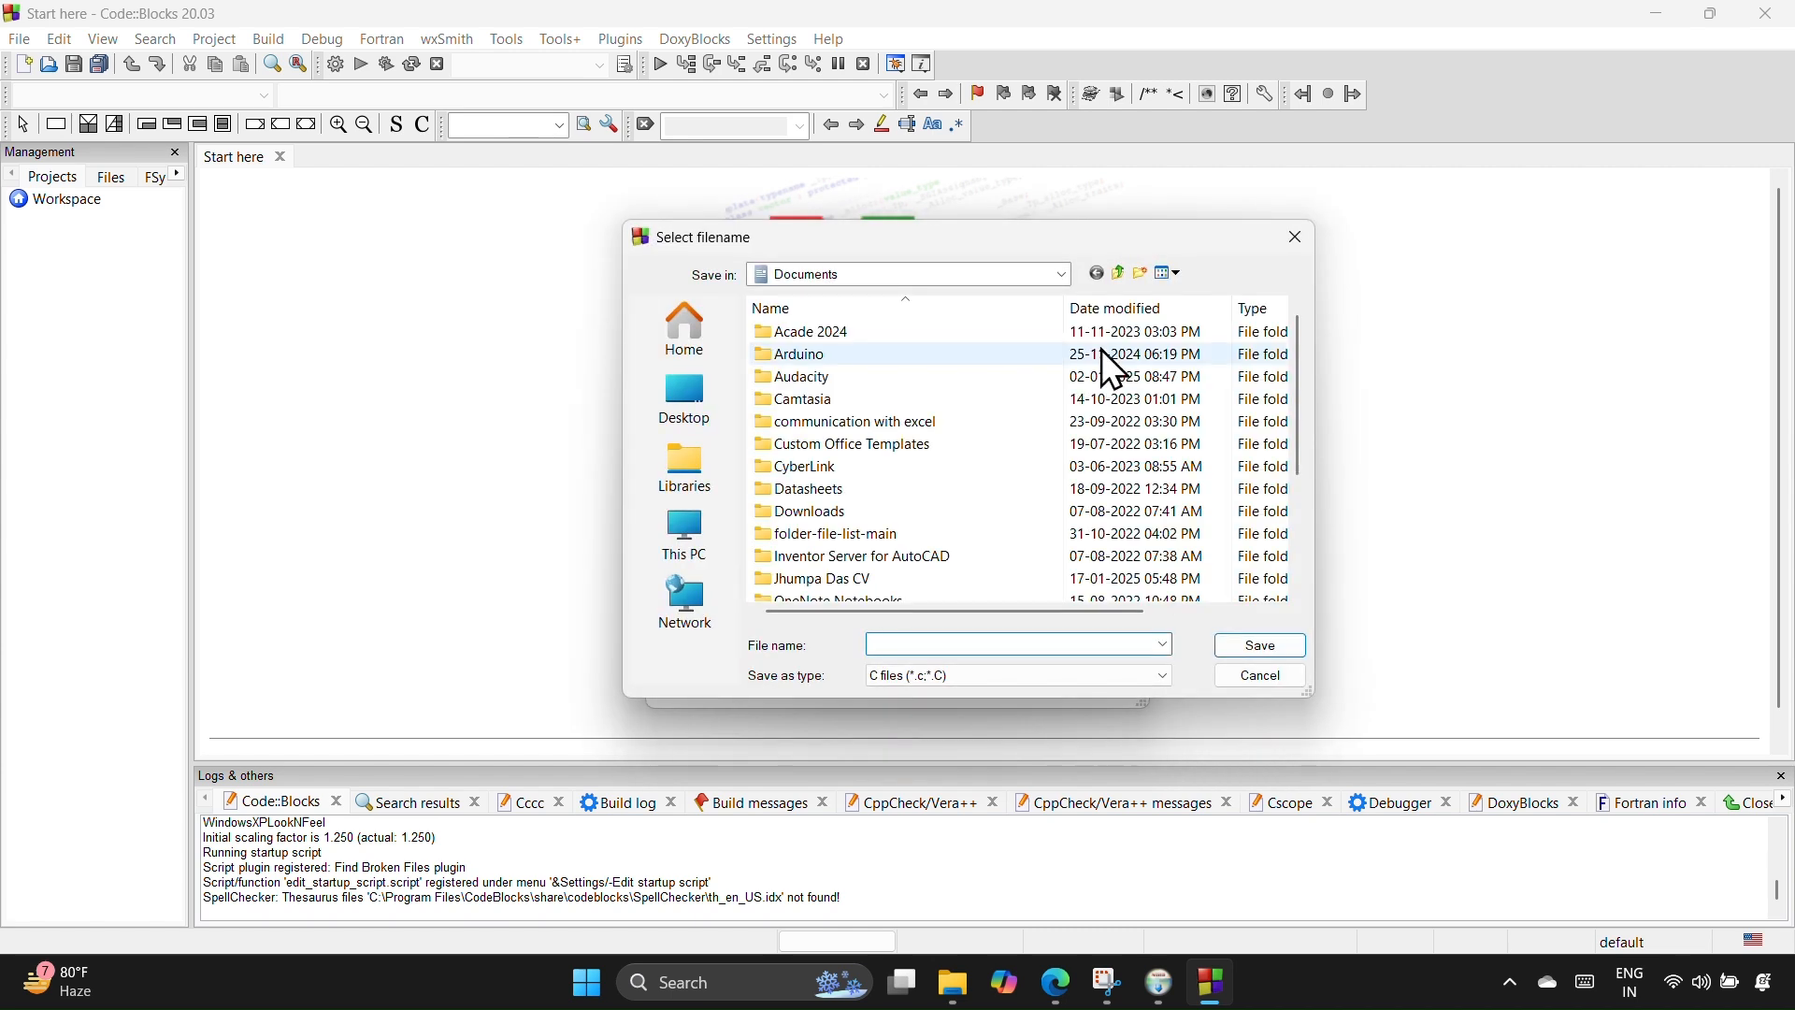
left_click(1138, 274)
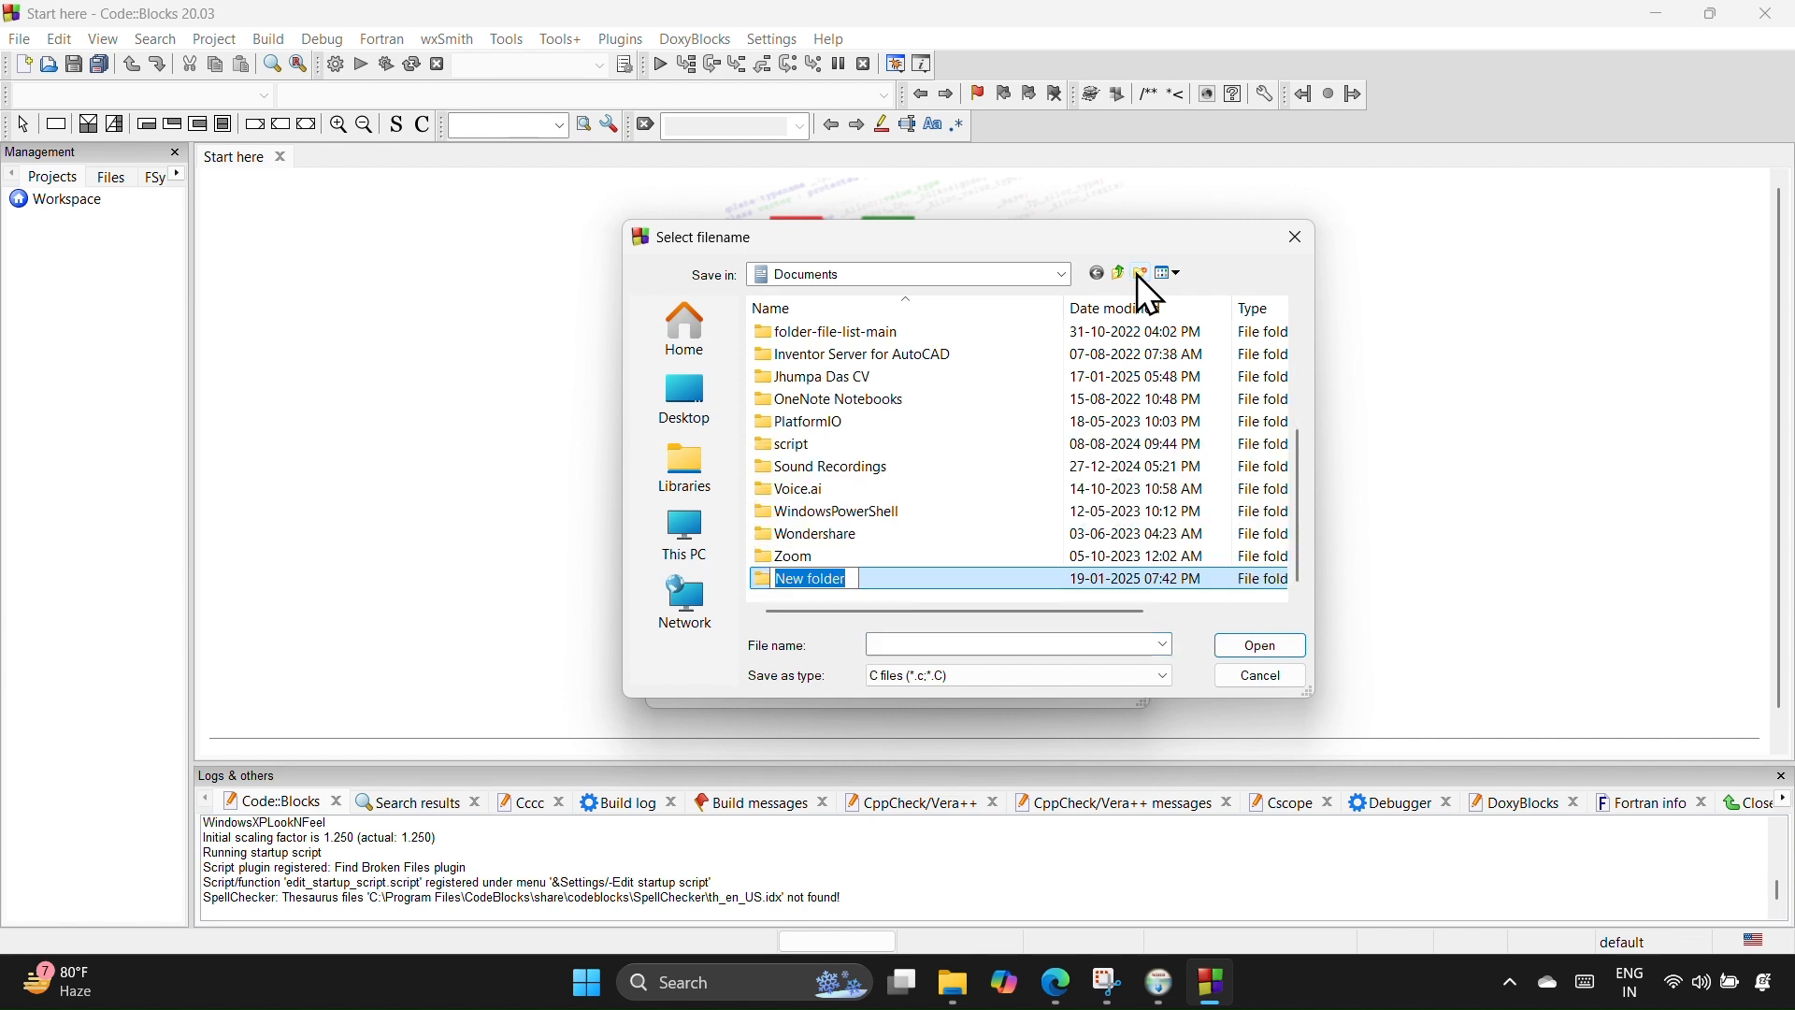
type("c")
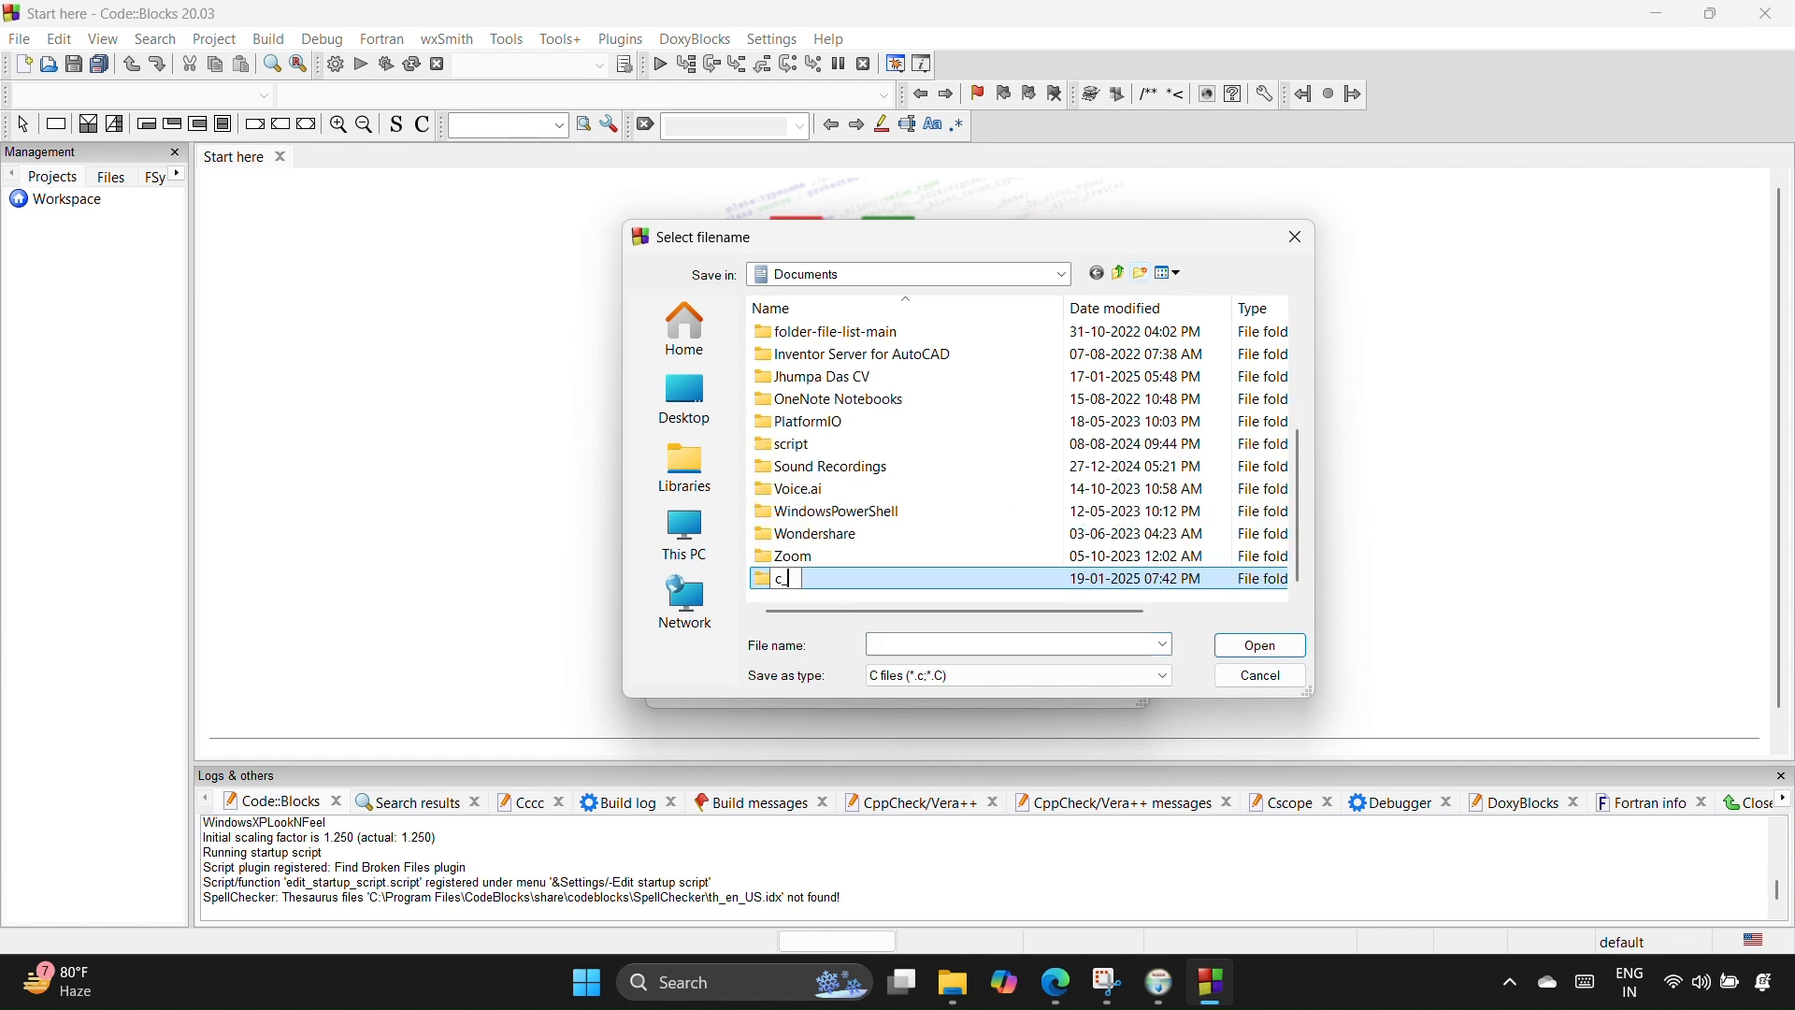
type("_docs")
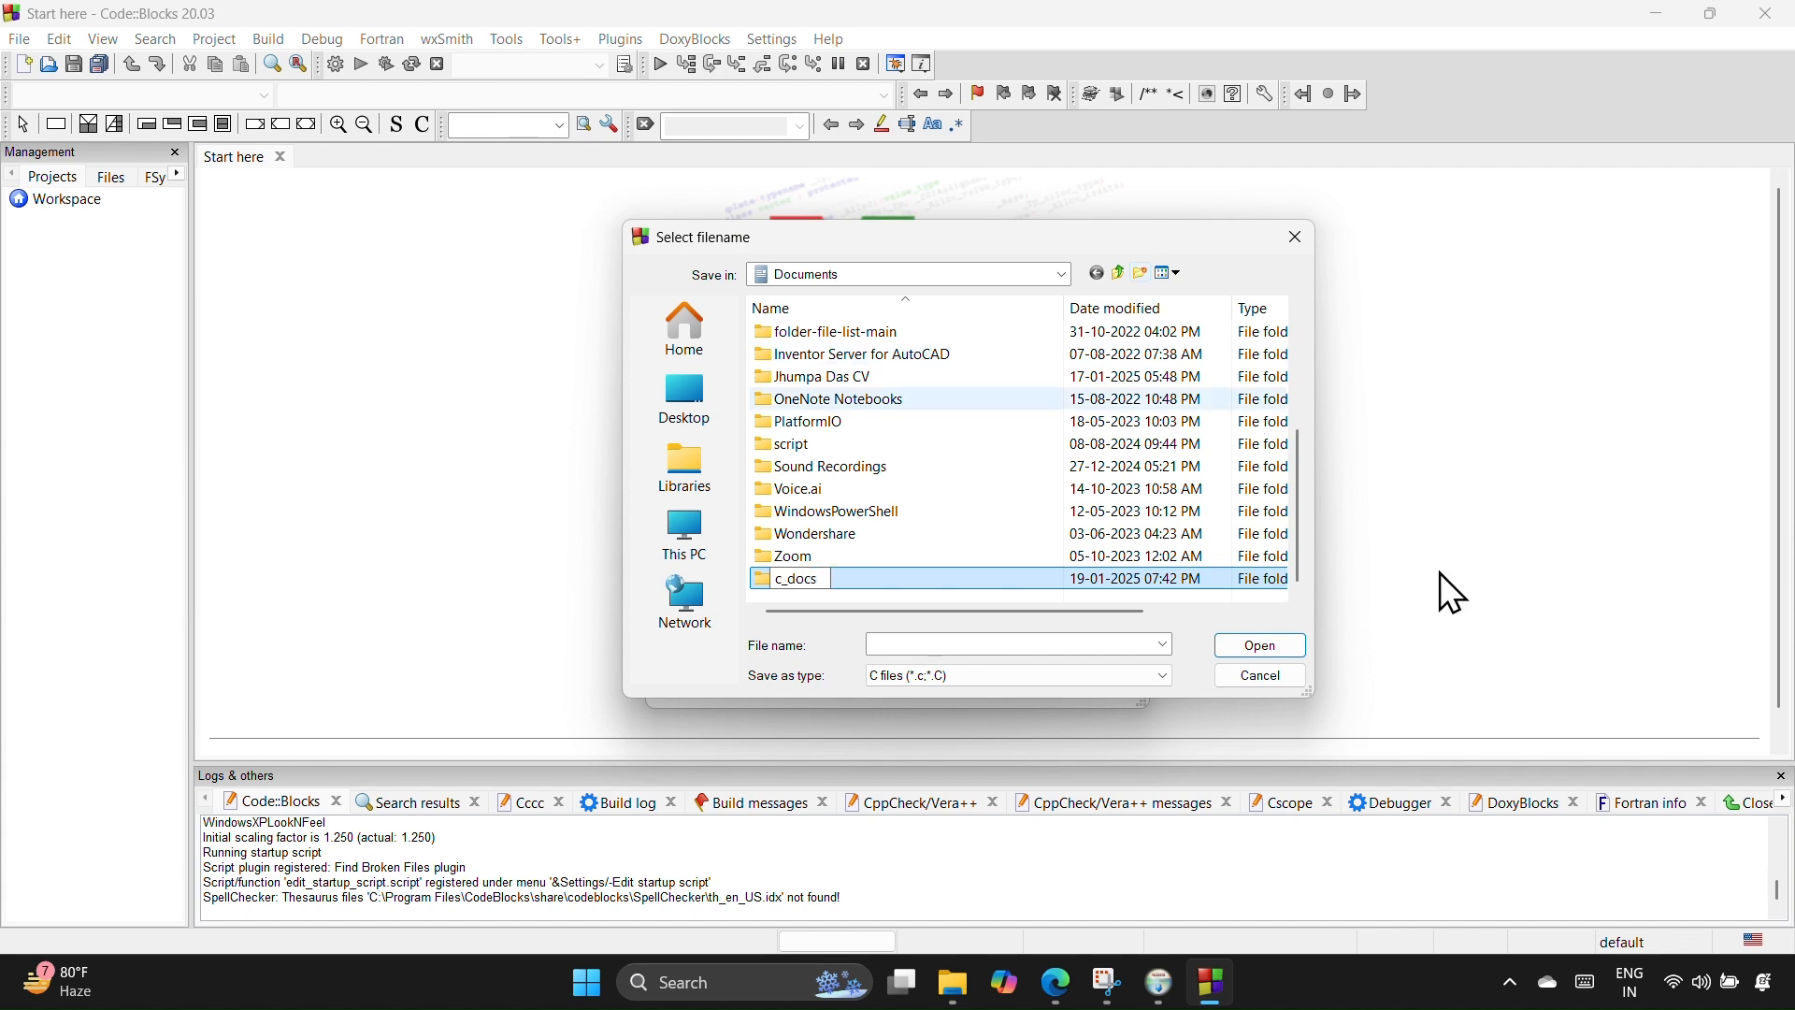
key("Return")
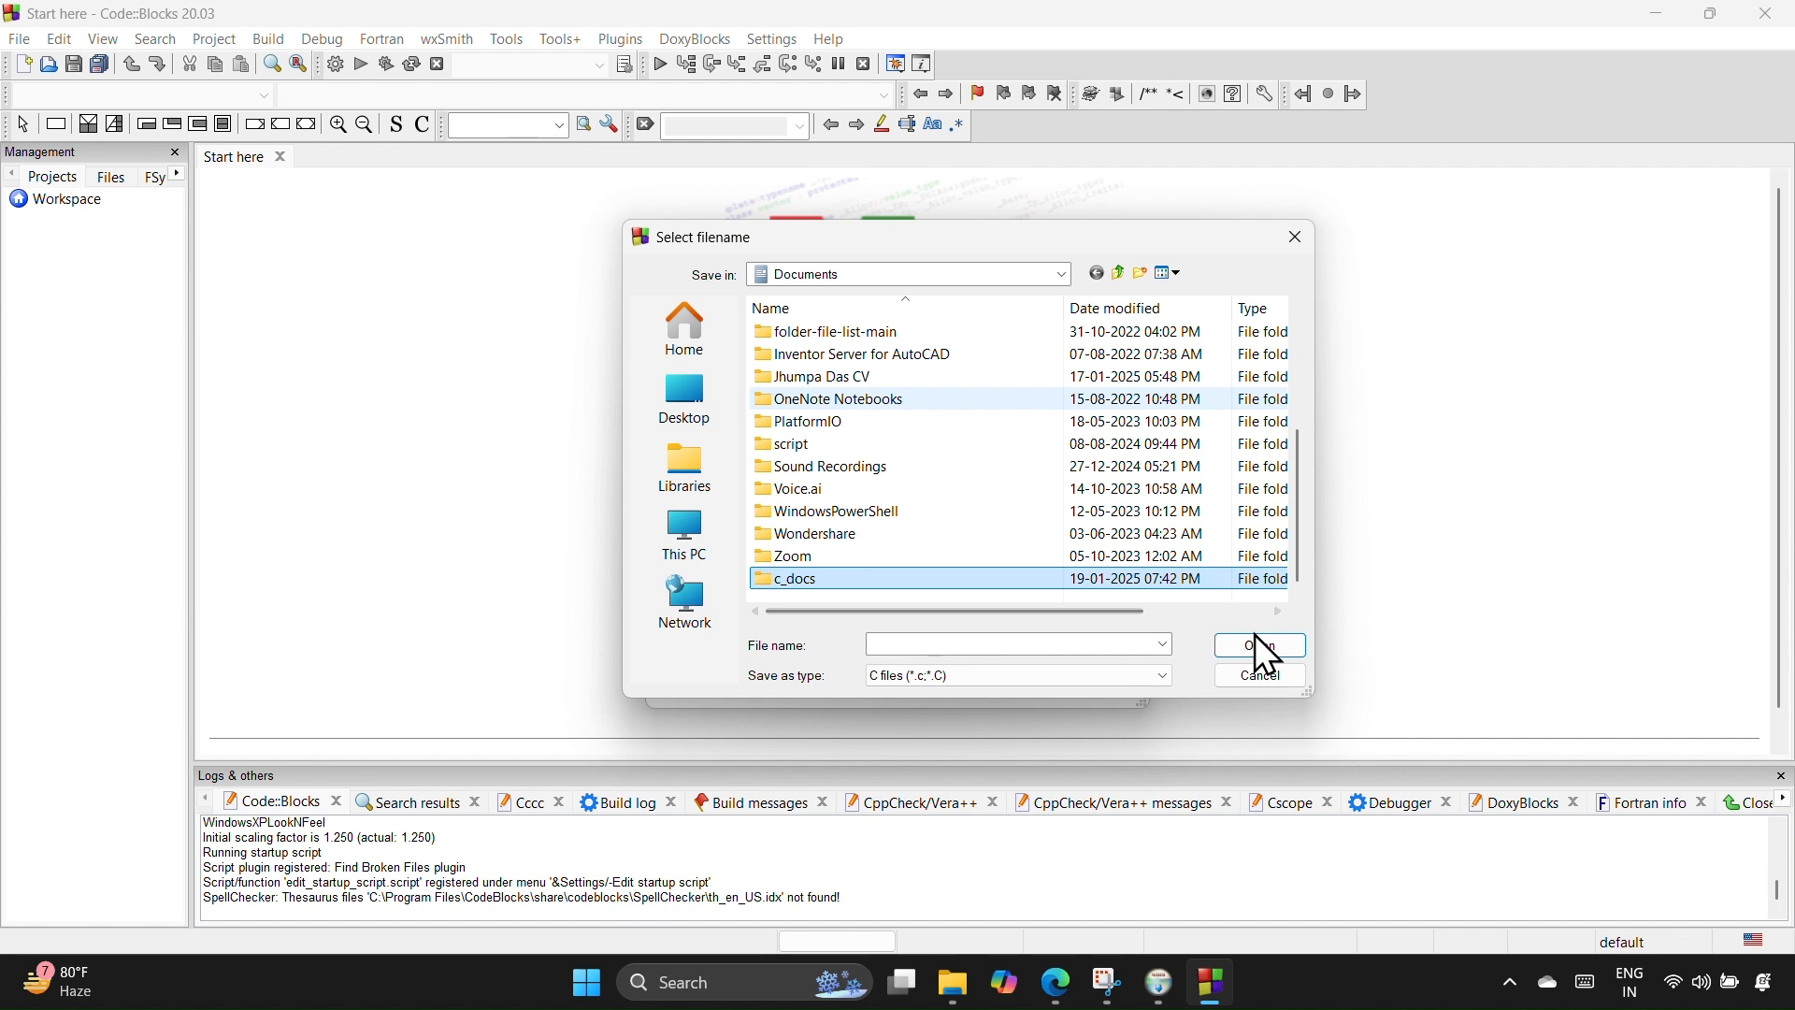
left_click(1258, 645)
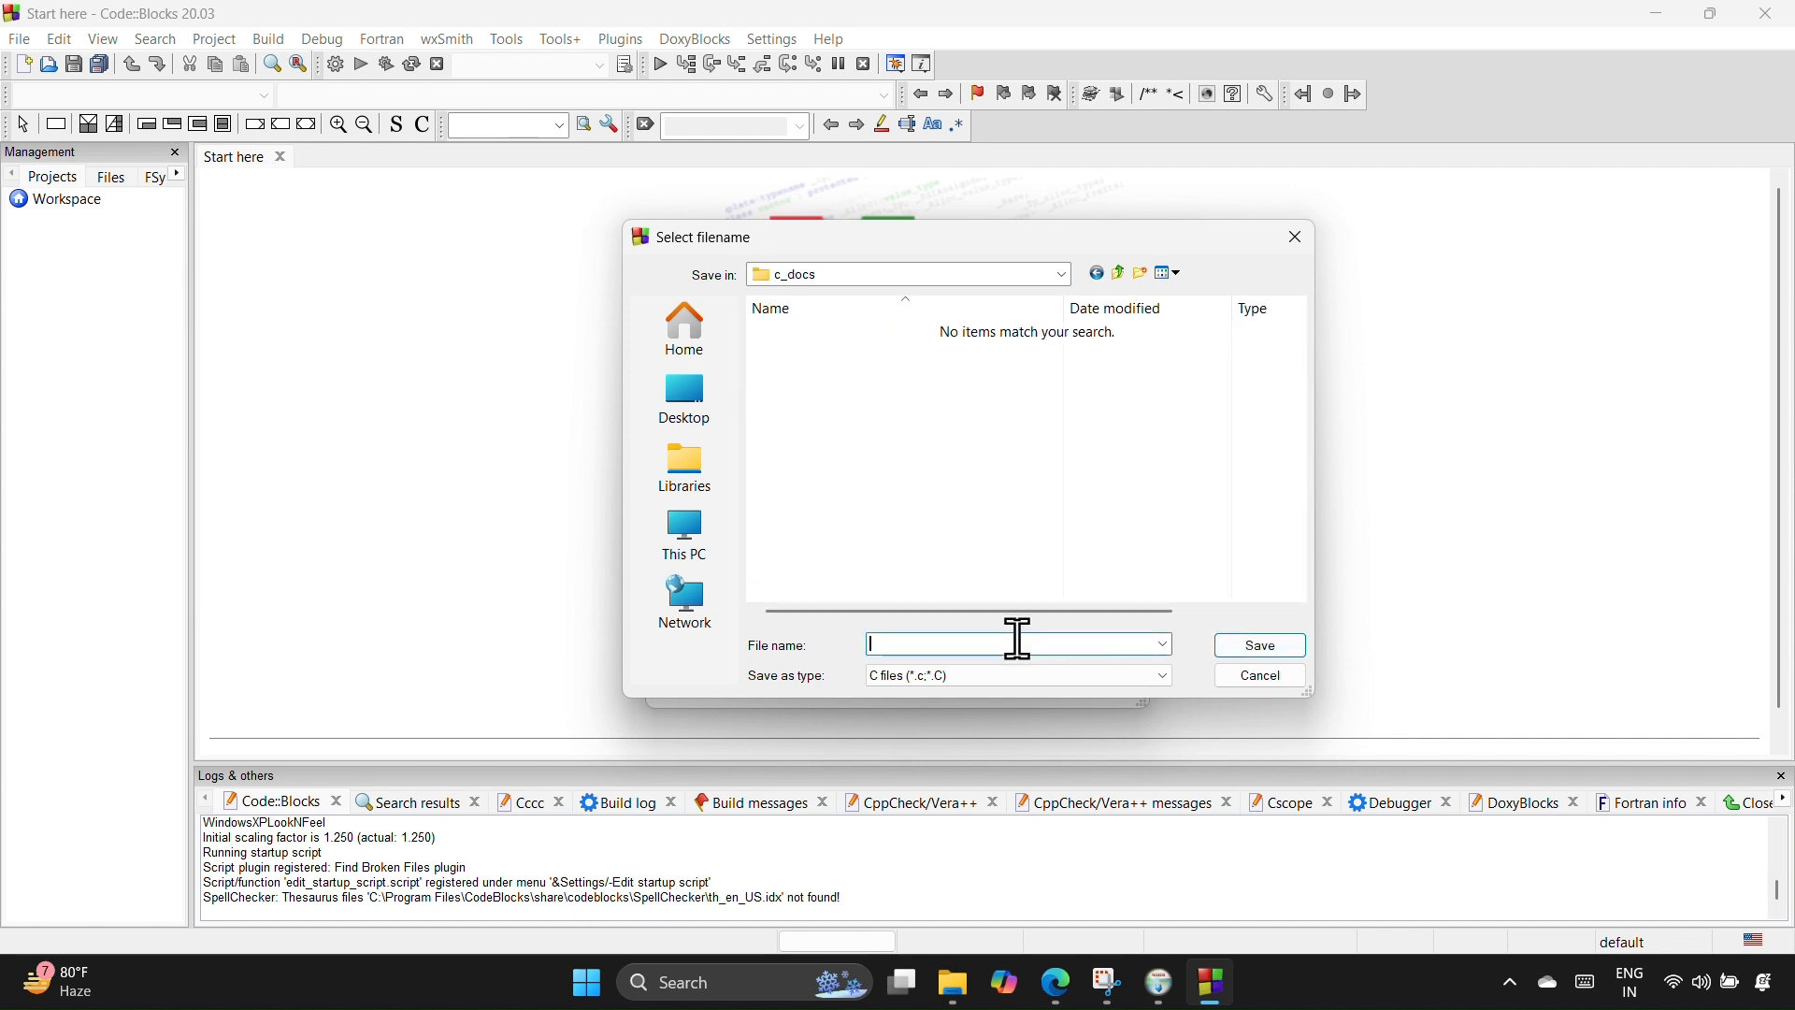
Step: Name the source file calculator_project, save it in c_docs, and finish the file wizard
type("calculator_project")
left_click(1274, 645)
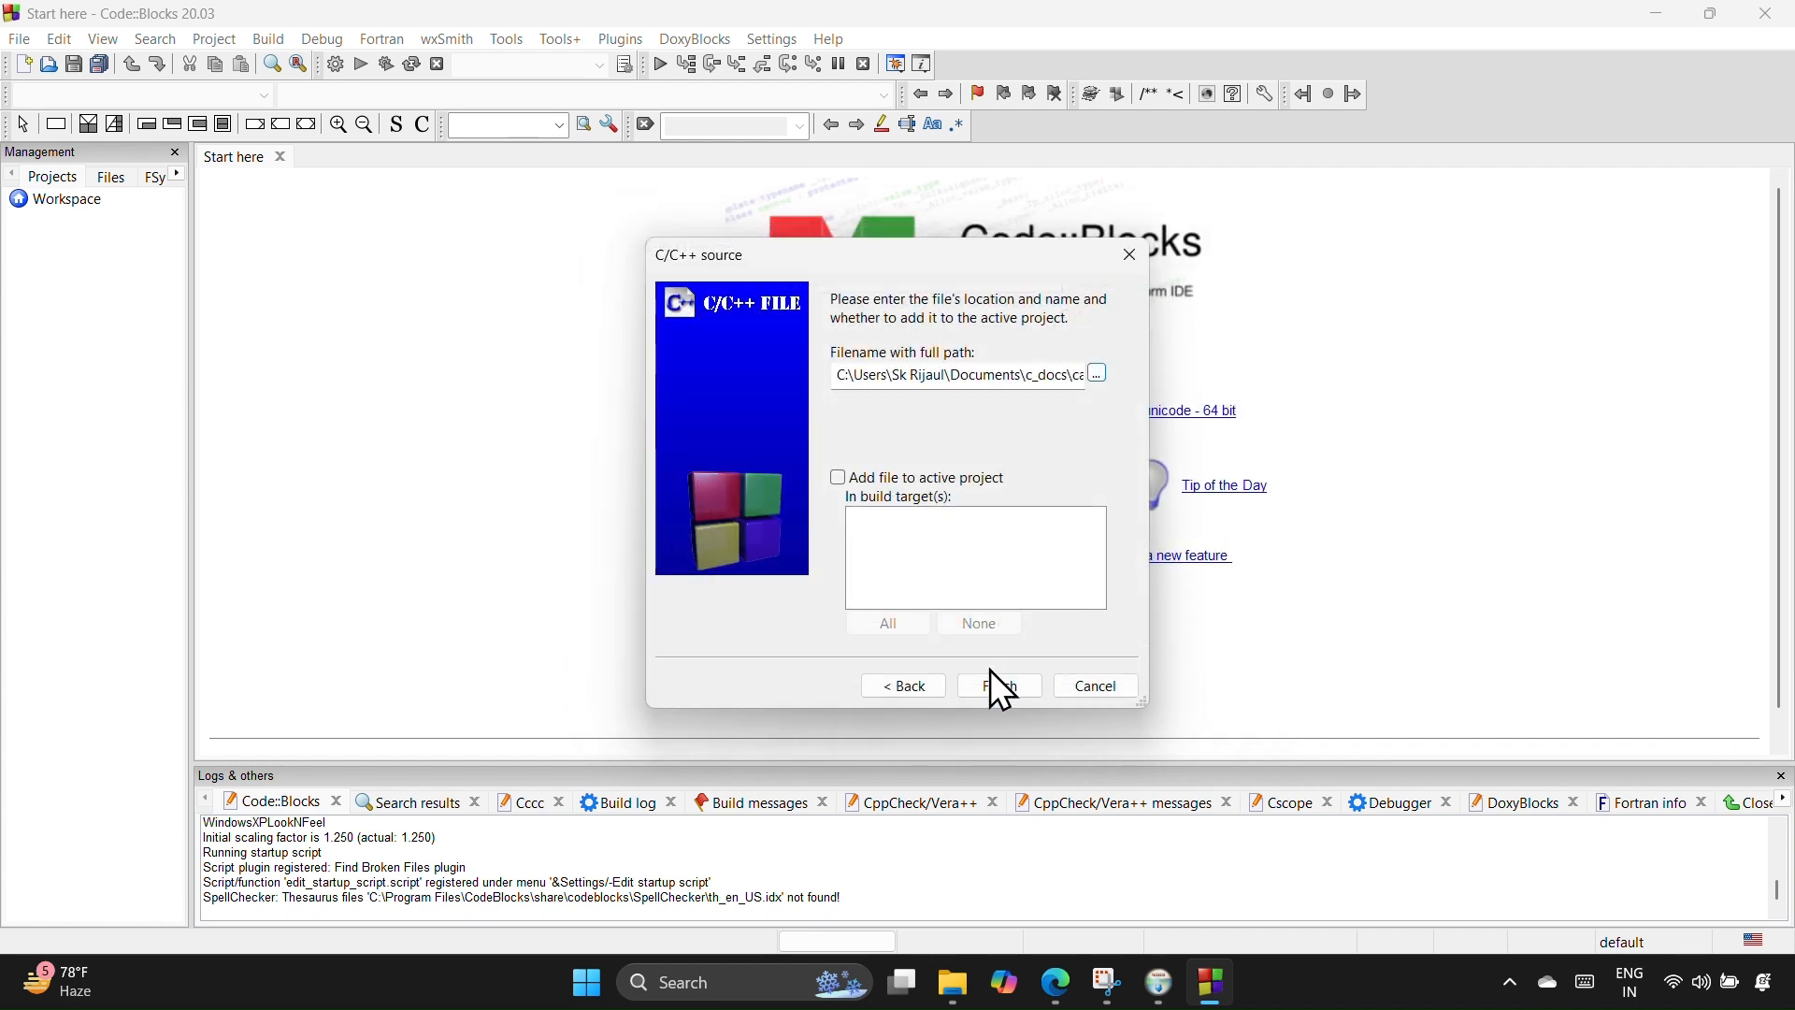
left_click(991, 684)
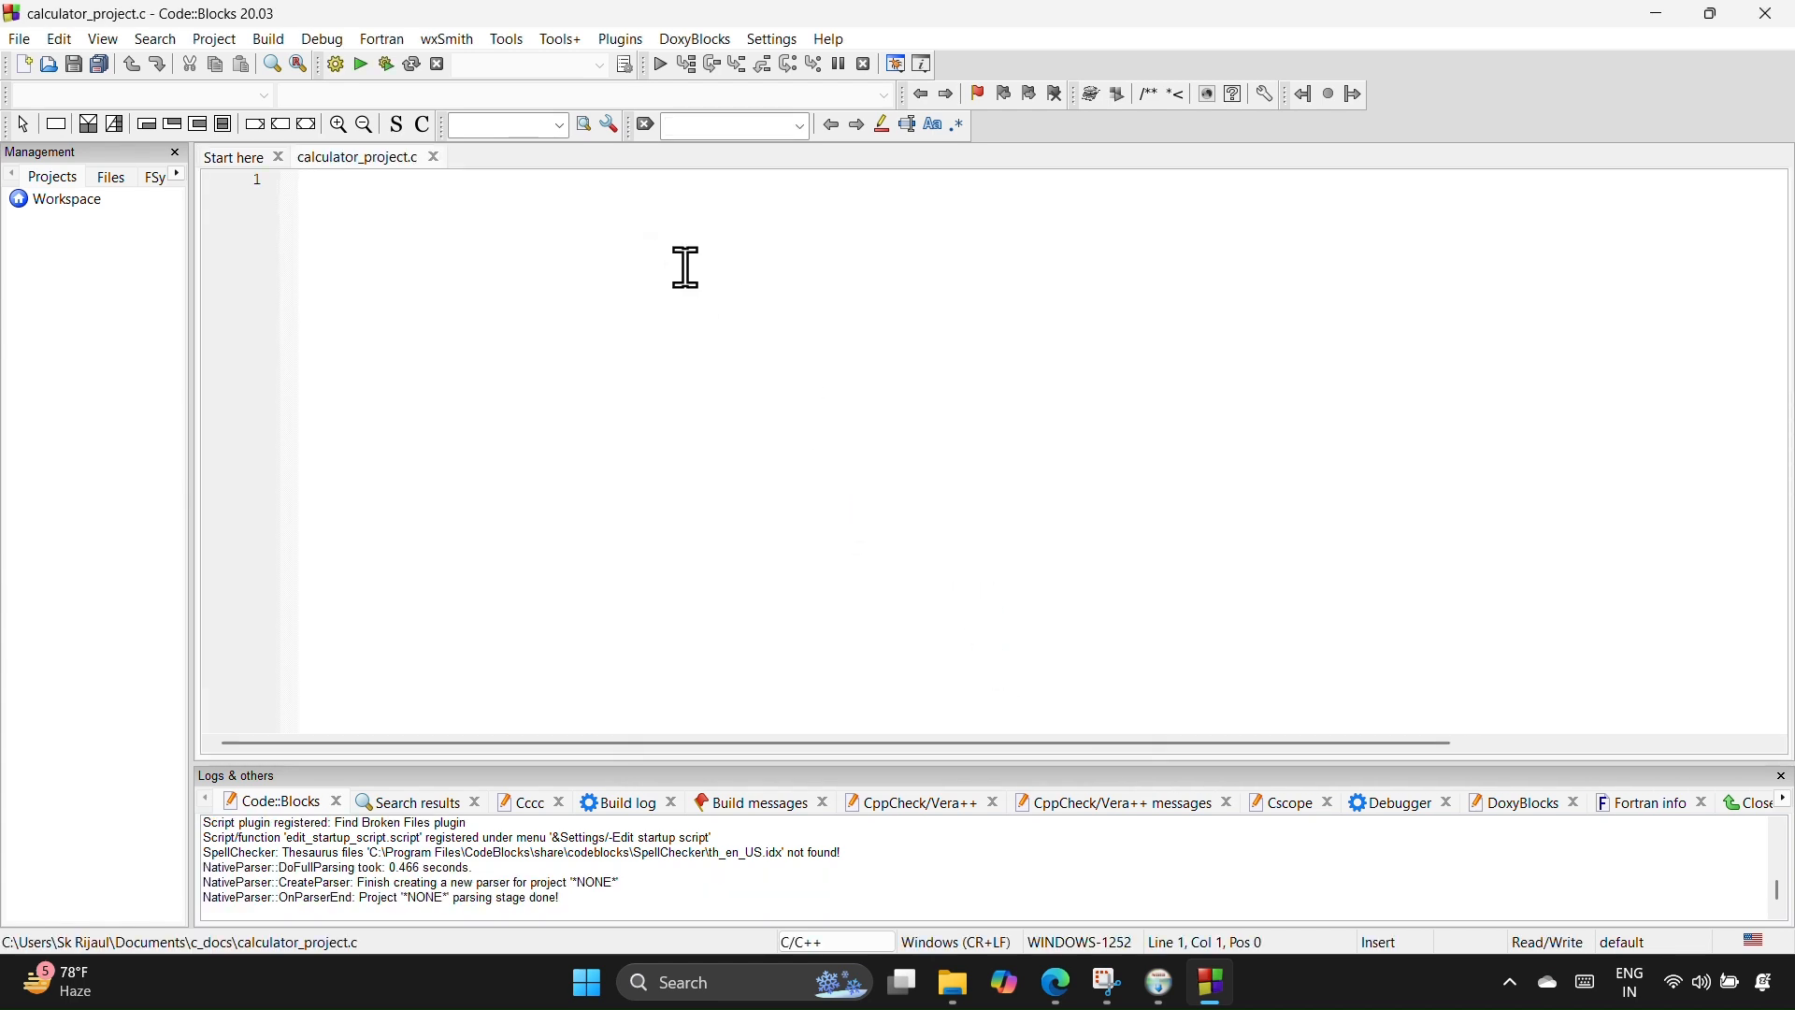
Step: Paste the most recent #include <stdio.h> snippet from the clipboard history into calculator_project.c and save the file
key("super+v")
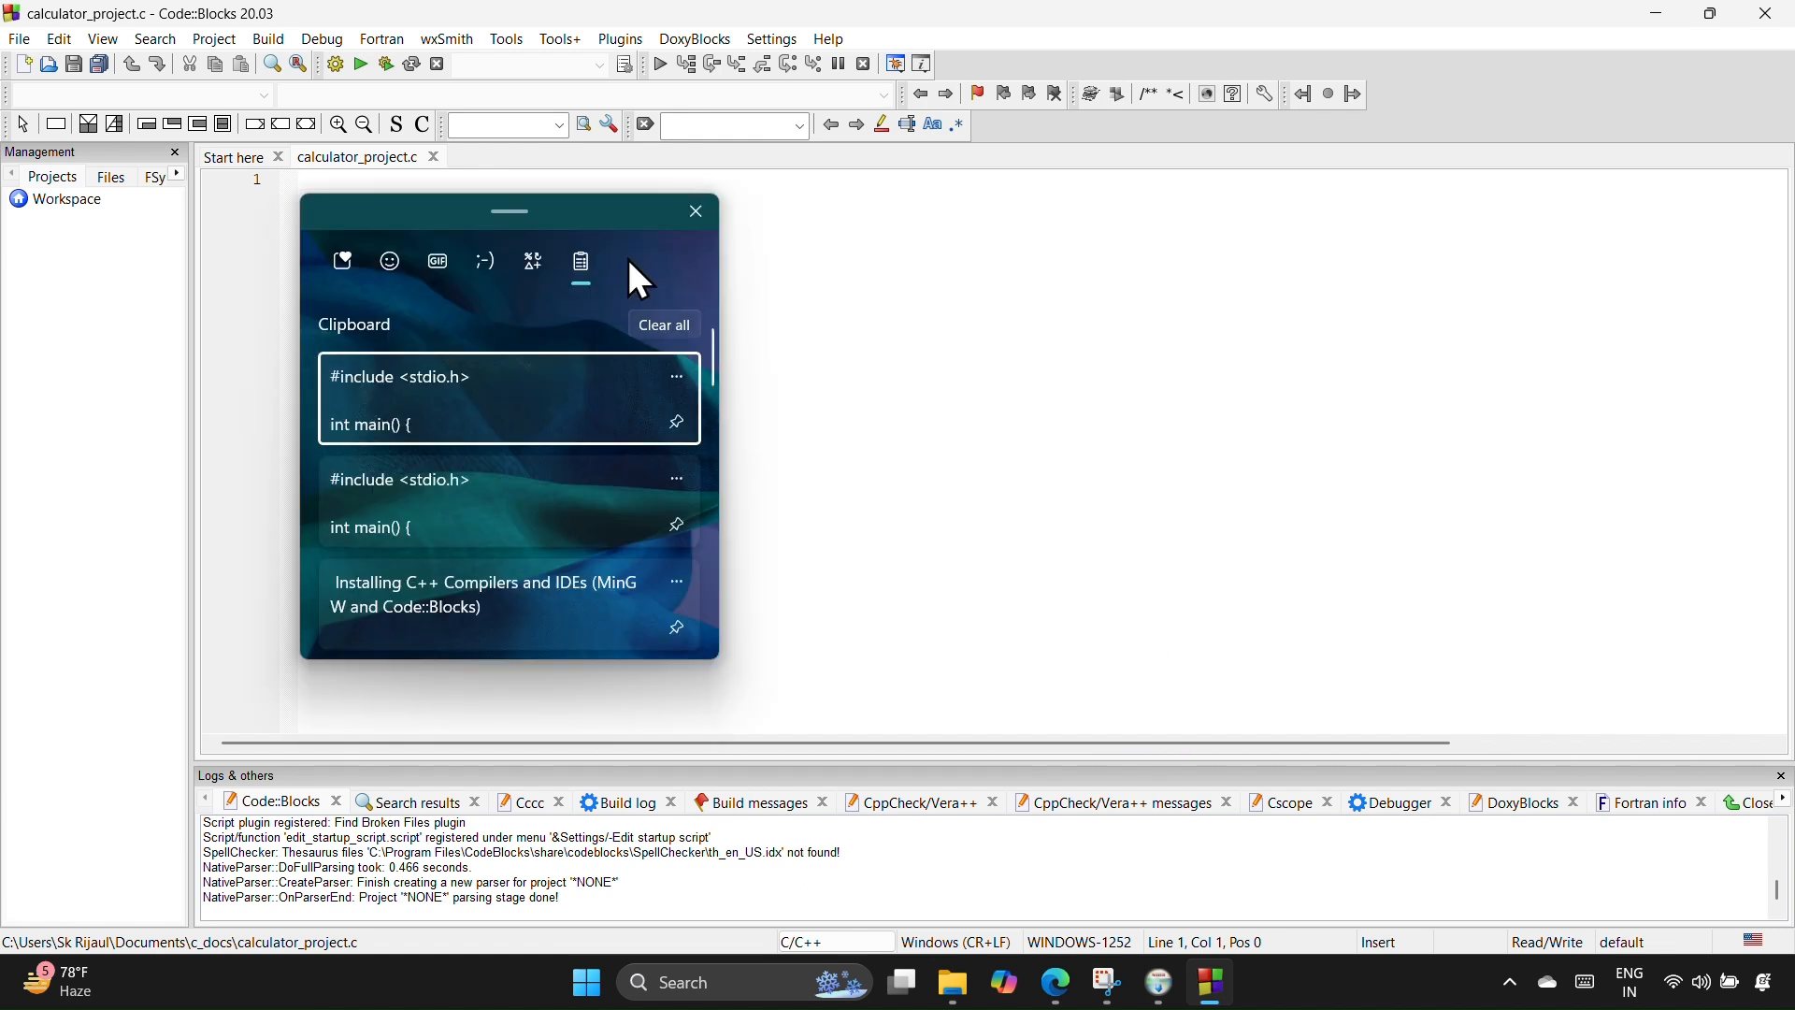
left_click(471, 374)
left_click(75, 63)
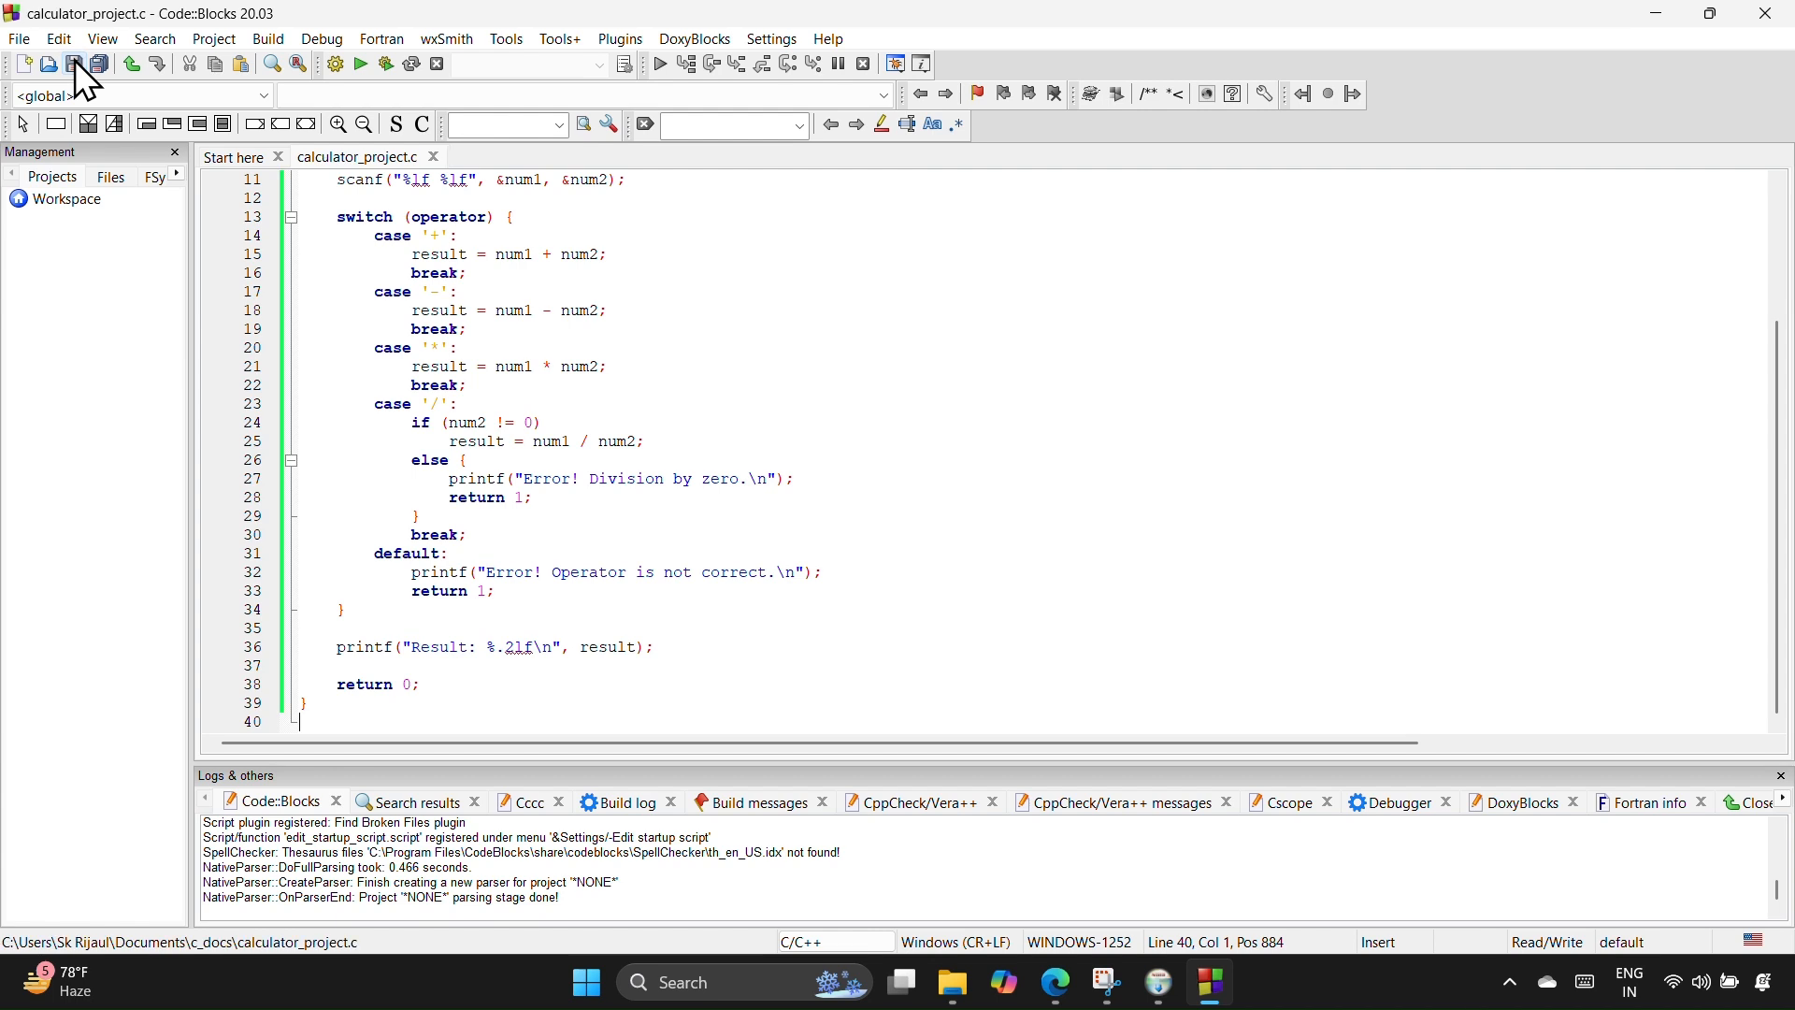
Step: Build and run the calculator program, entering / as the operator and 8 2 as the operands
left_click(361, 66)
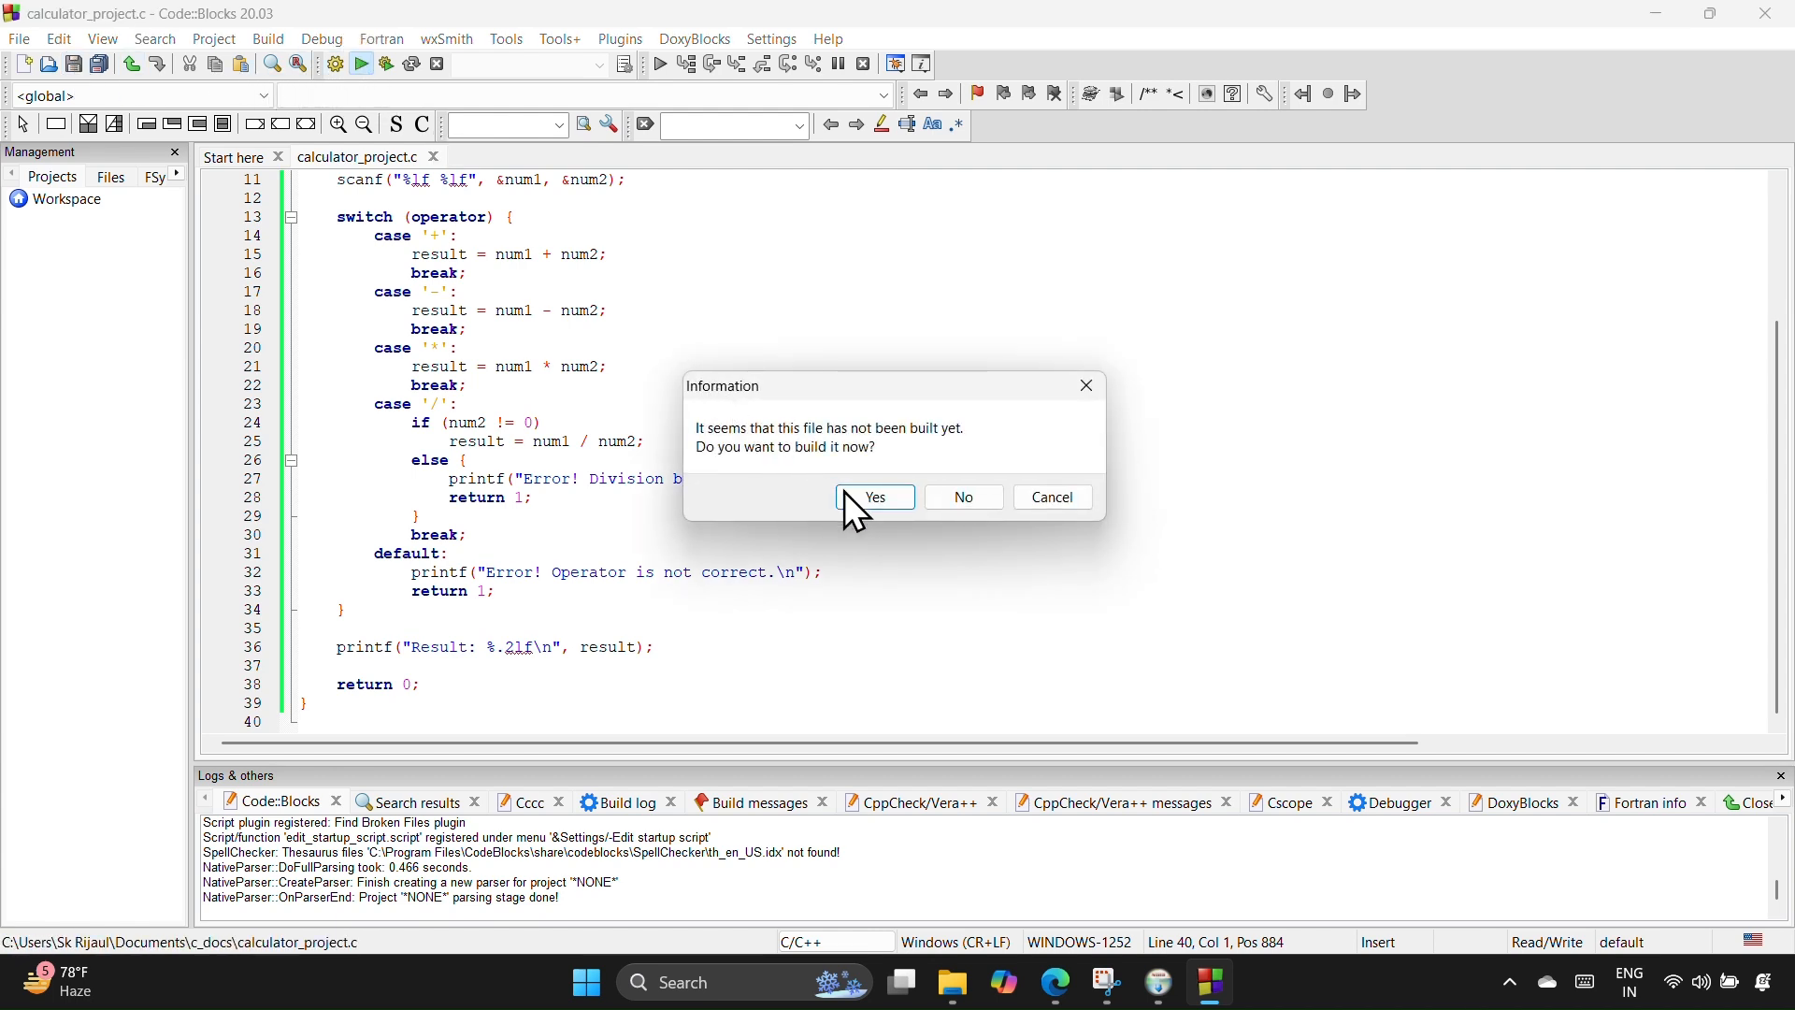
left_click(876, 500)
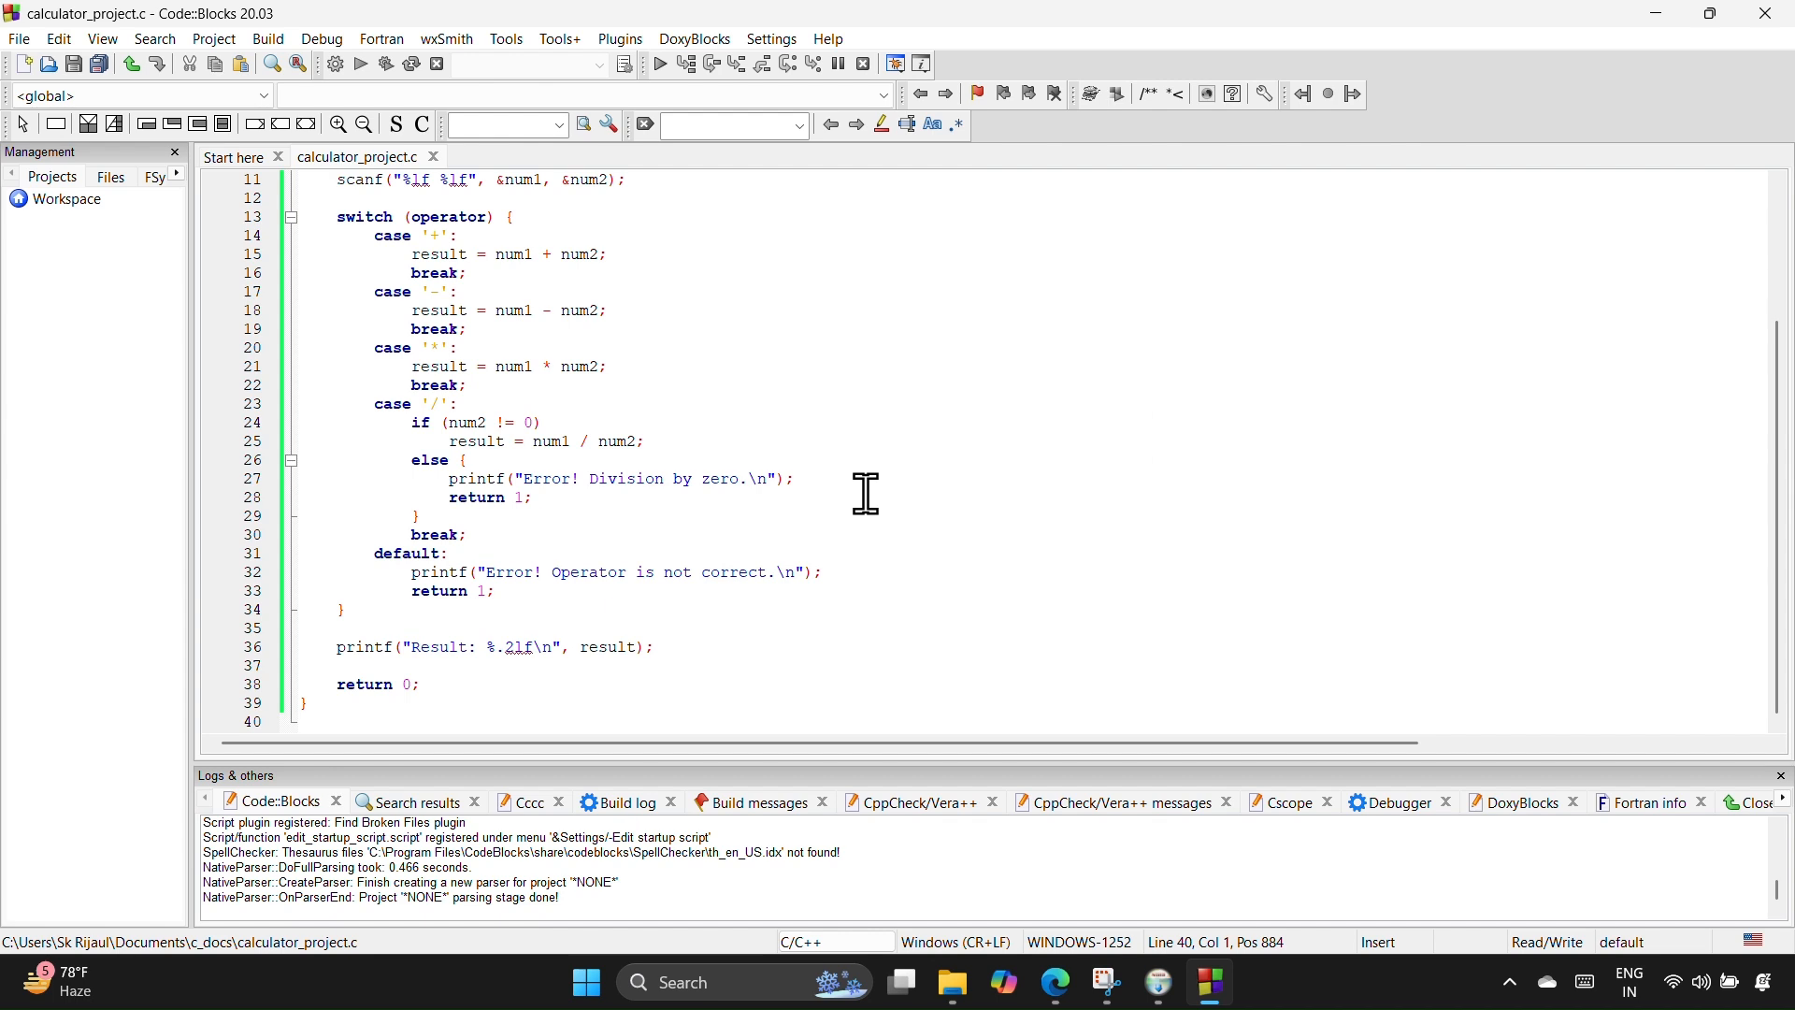
type("/")
key("Return")
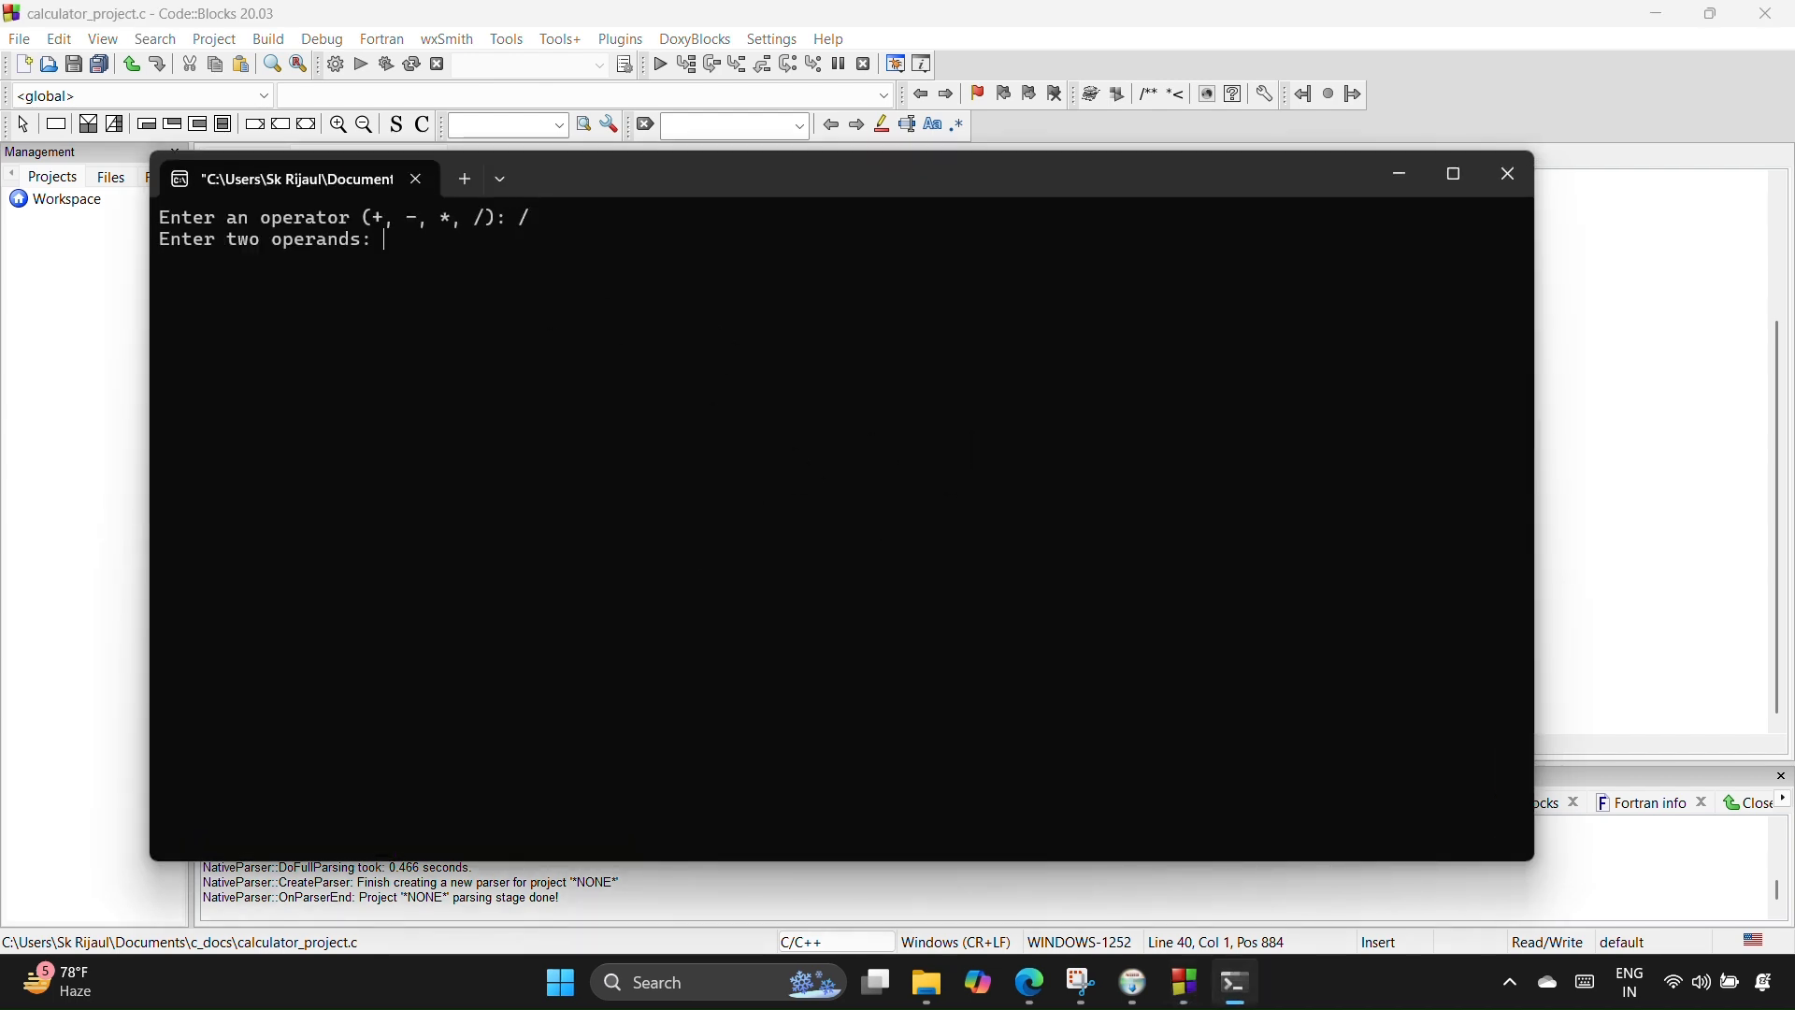
type("8 2")
key("Return")
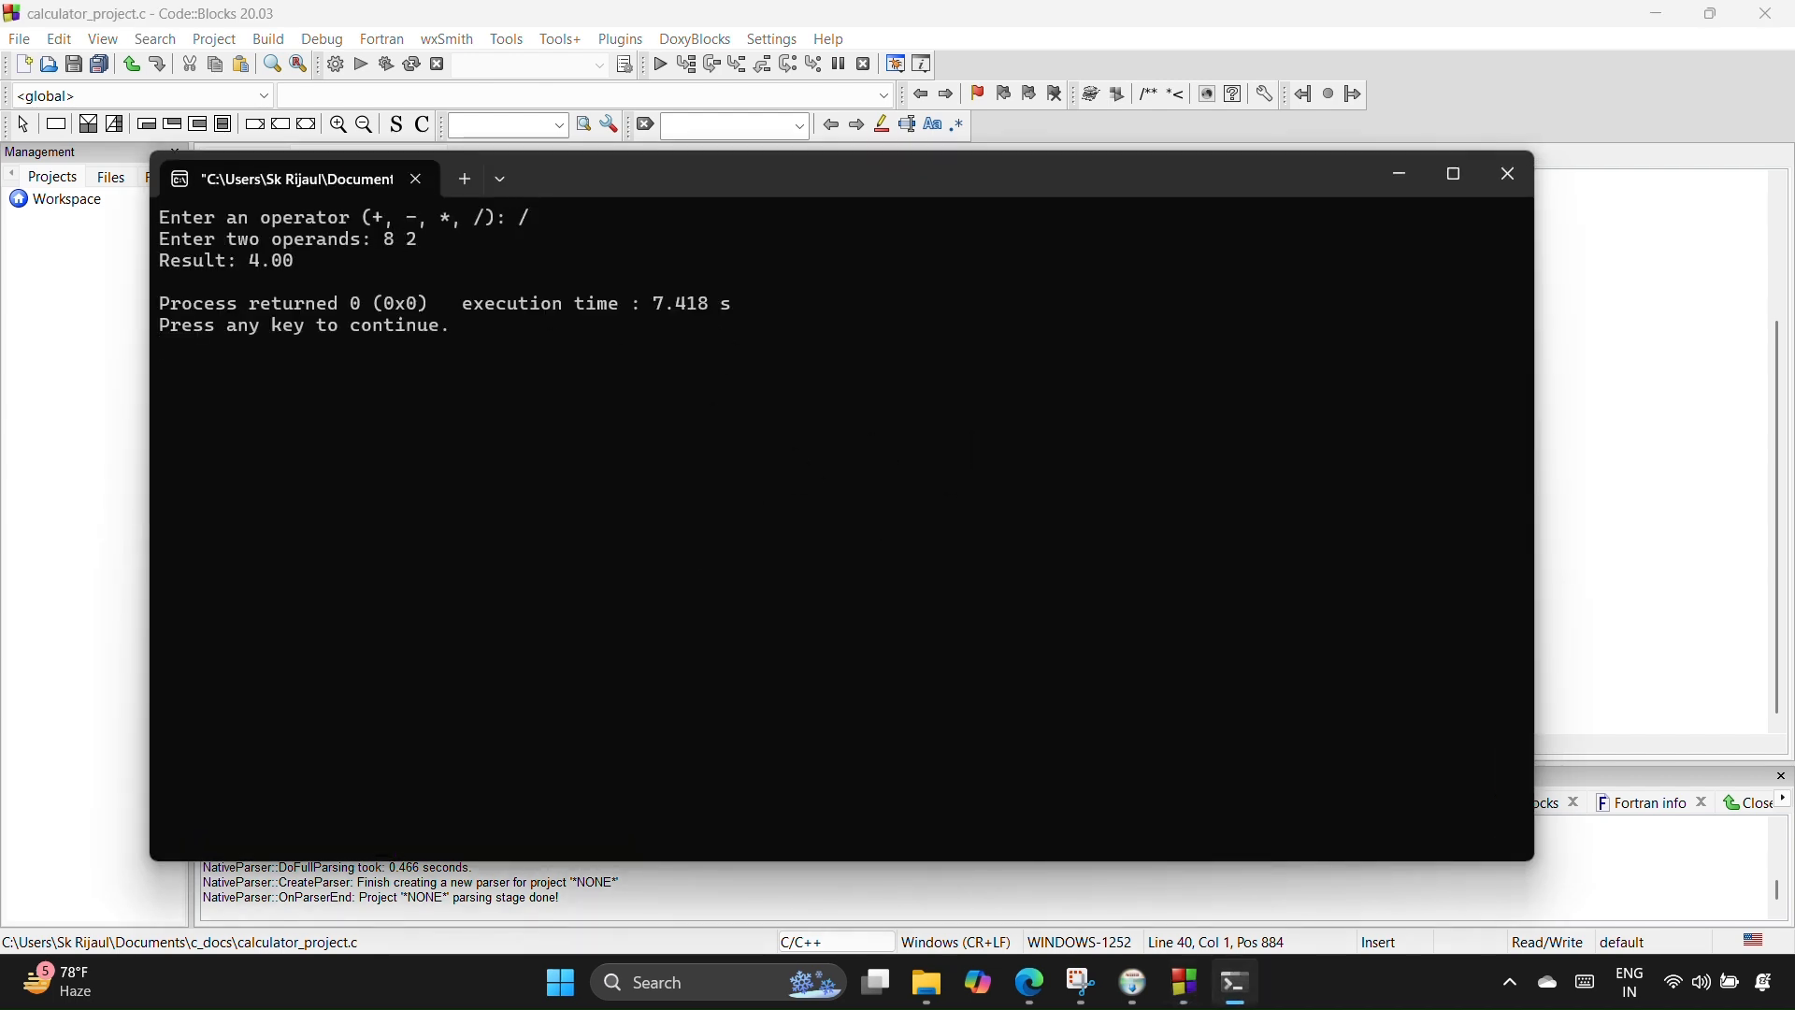